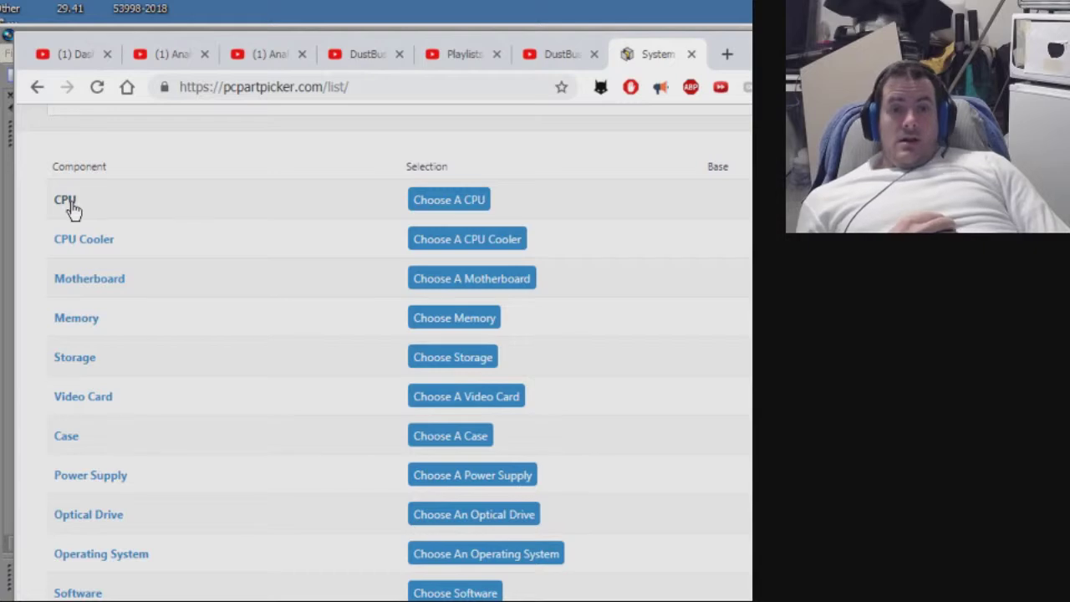
Browse the selectable CPUs with their speed, cores, TDP and ratings, and return to the part list.
click(437, 209)
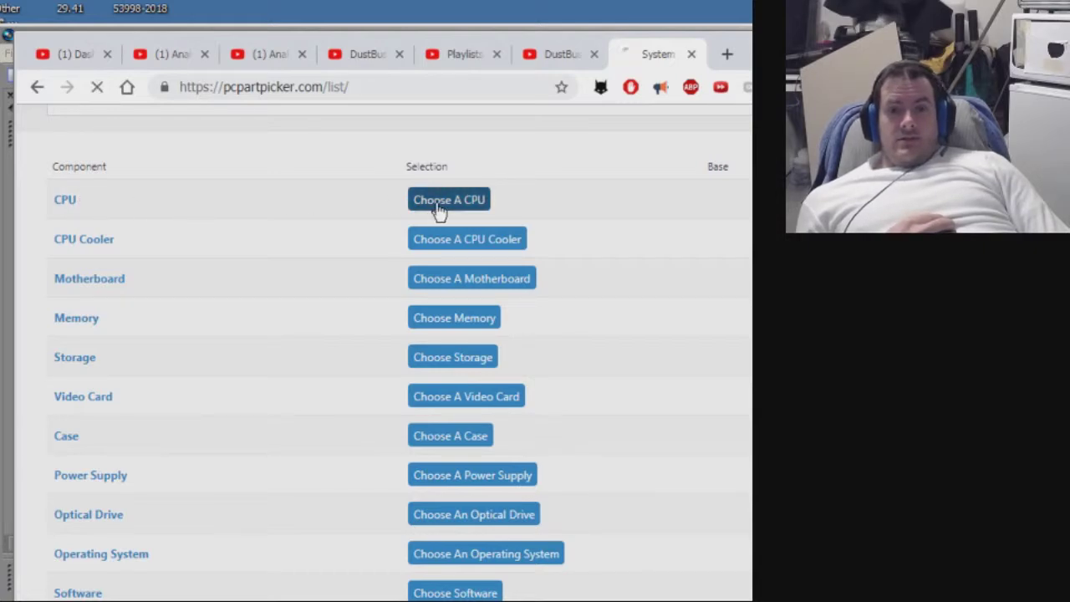
scroll(615, 384, down, 2)
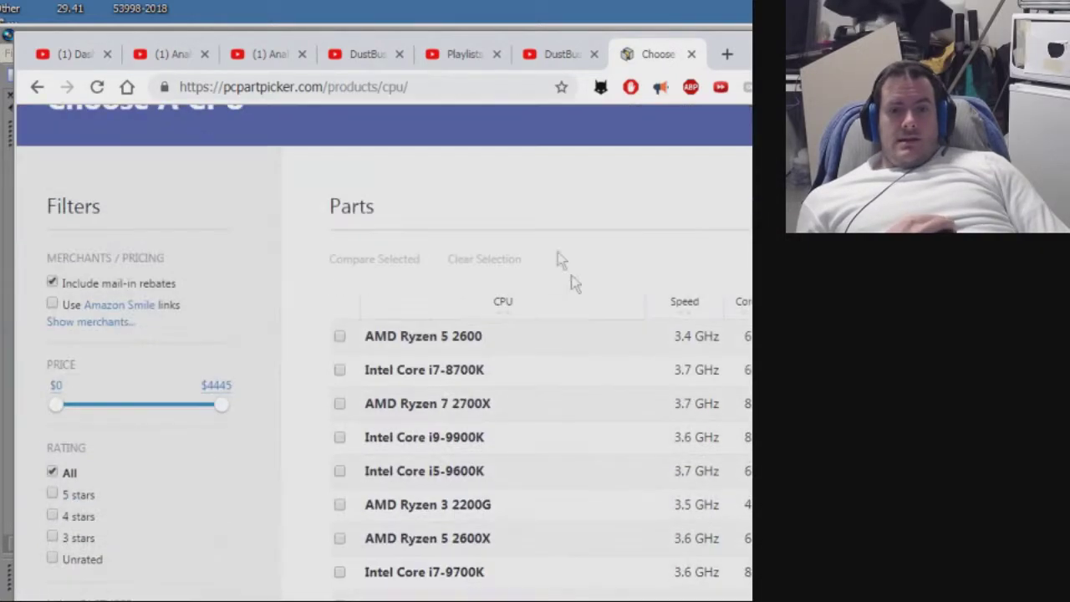
scroll(537, 213, right, 3)
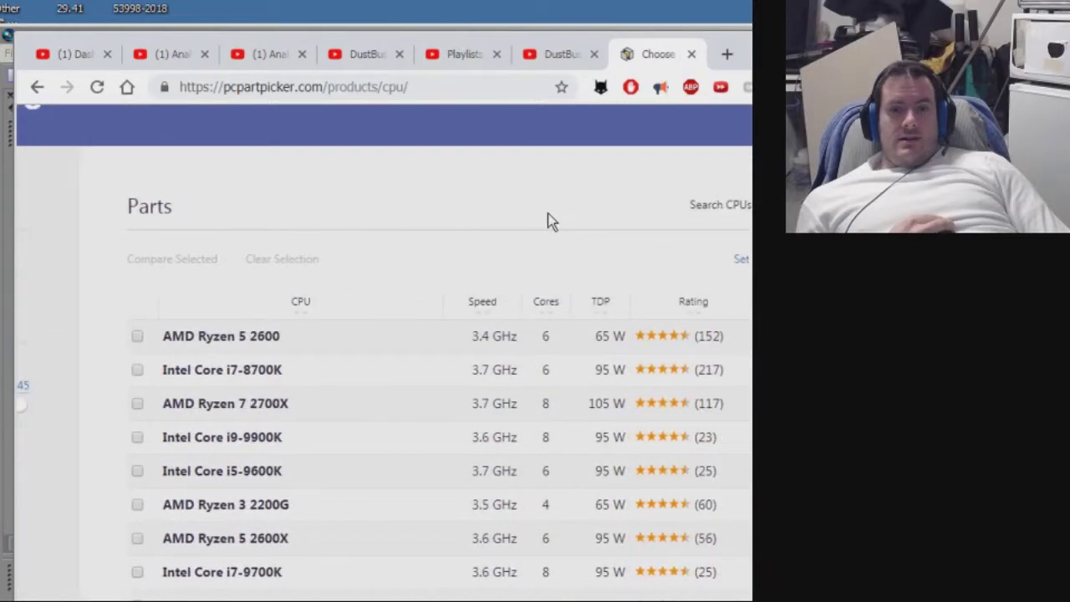
scroll(548, 216, down, 2)
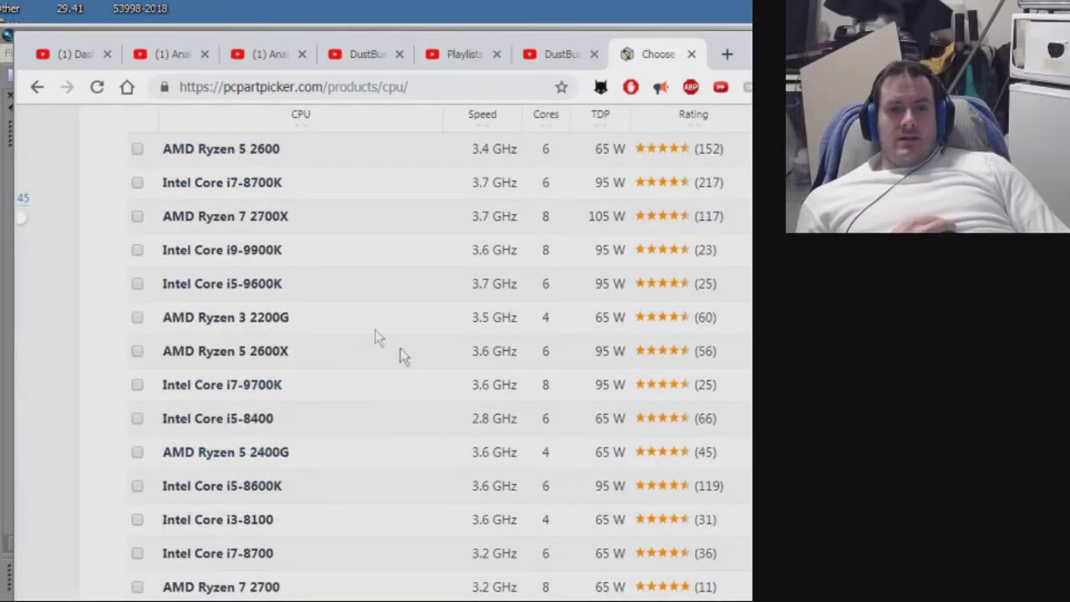
scroll(402, 354, up, 1)
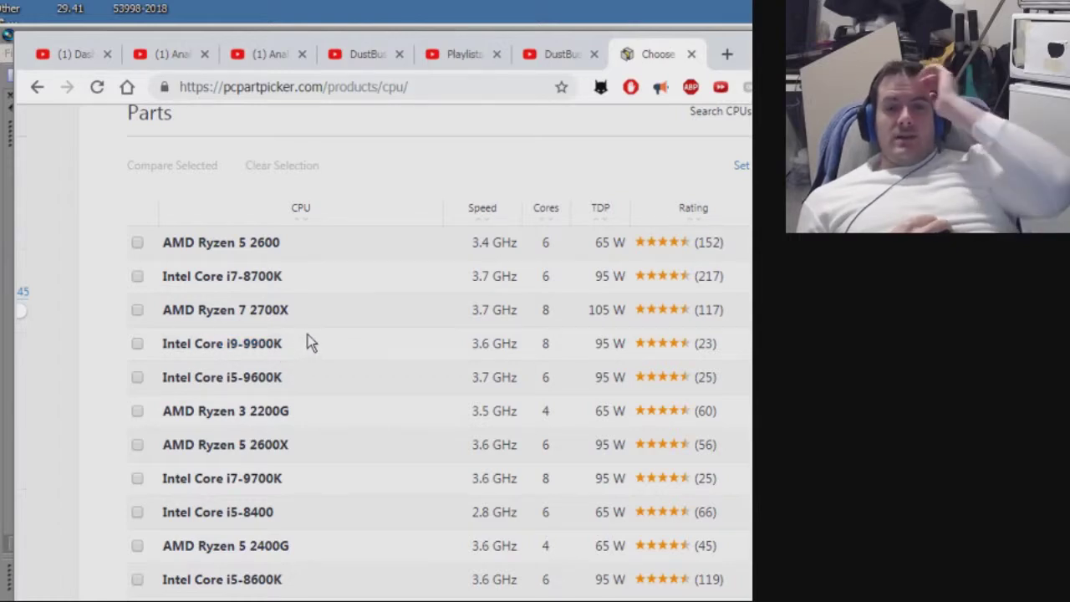
click(37, 89)
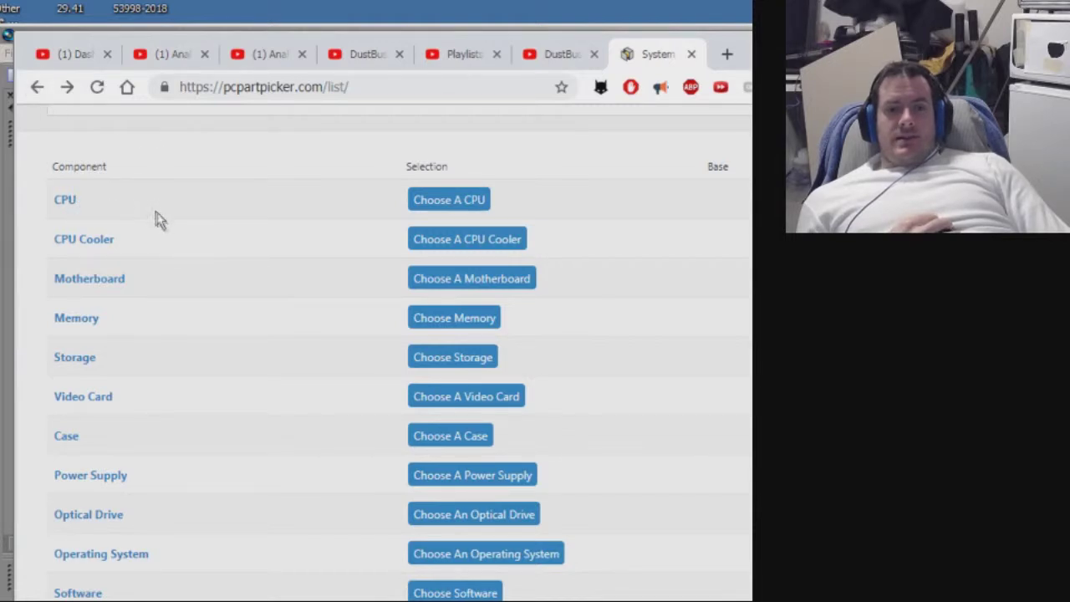
Browse the selectable motherboards and their socket types, and return to the part list.
click(85, 289)
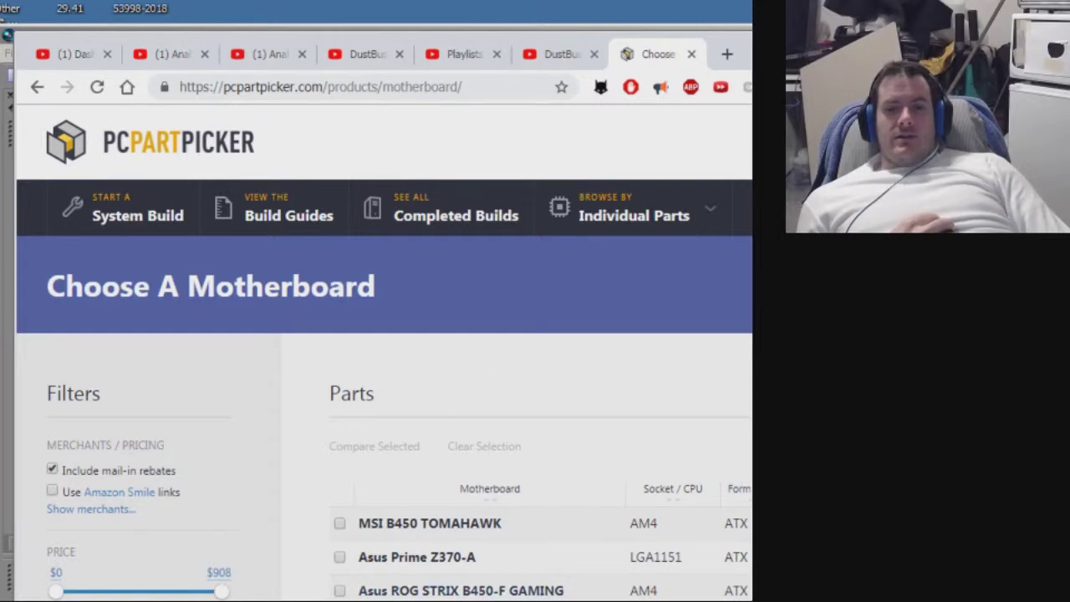
scroll(627, 519, down, 1)
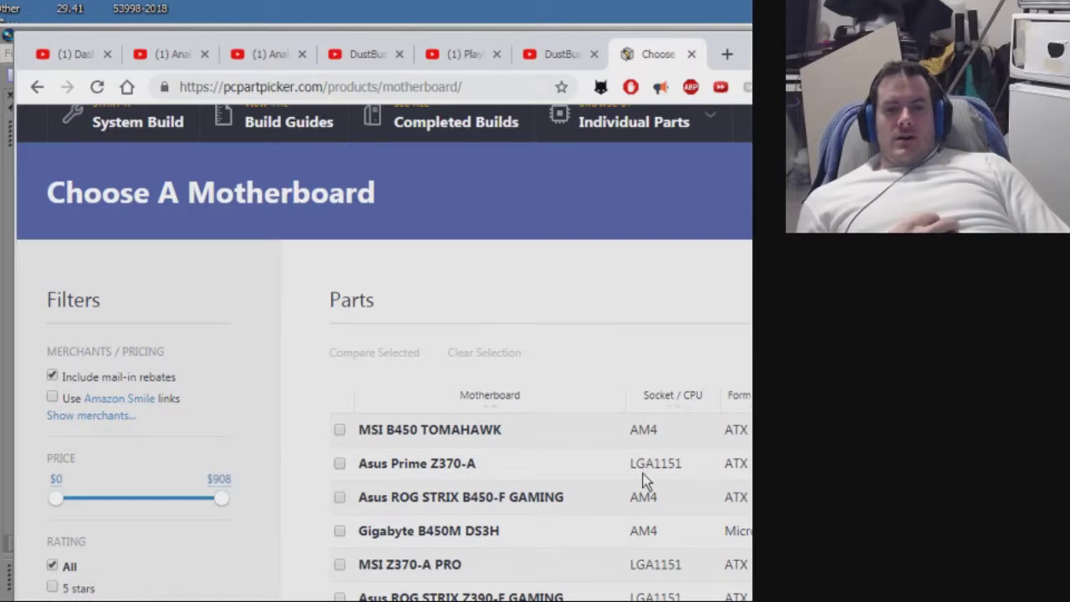
scroll(644, 480, down, 2)
scroll(645, 474, down, 2)
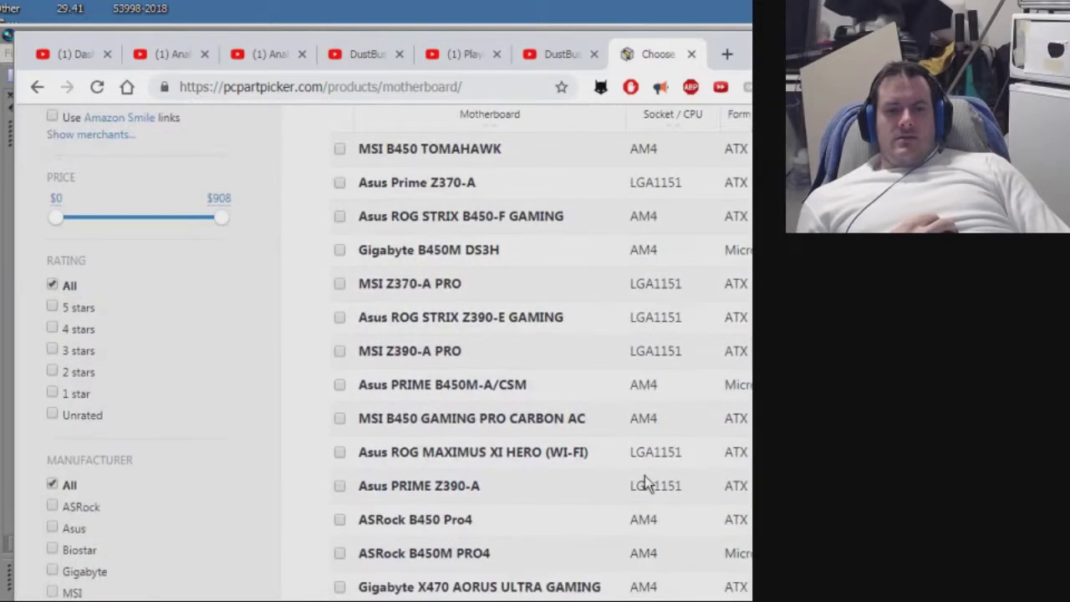
scroll(645, 475, down, 2)
scroll(645, 476, down, 1)
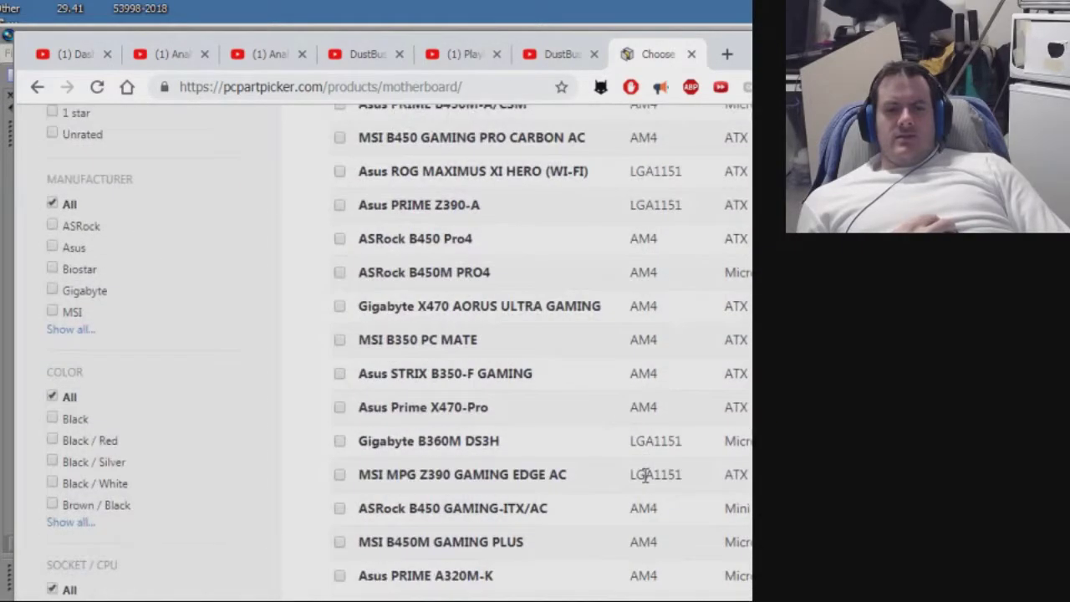
scroll(645, 474, up, 9)
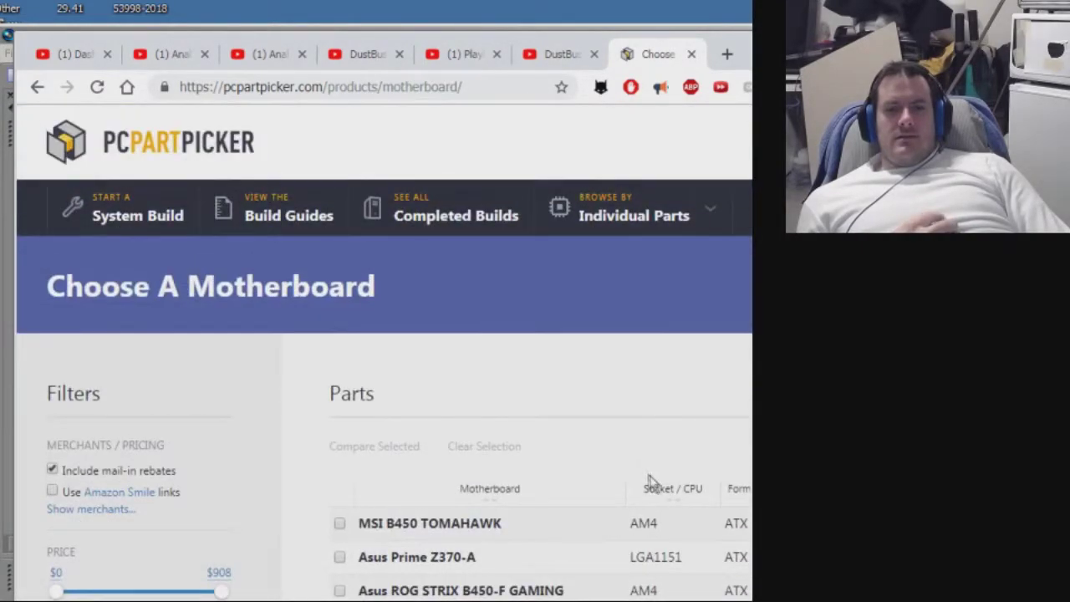
click(38, 84)
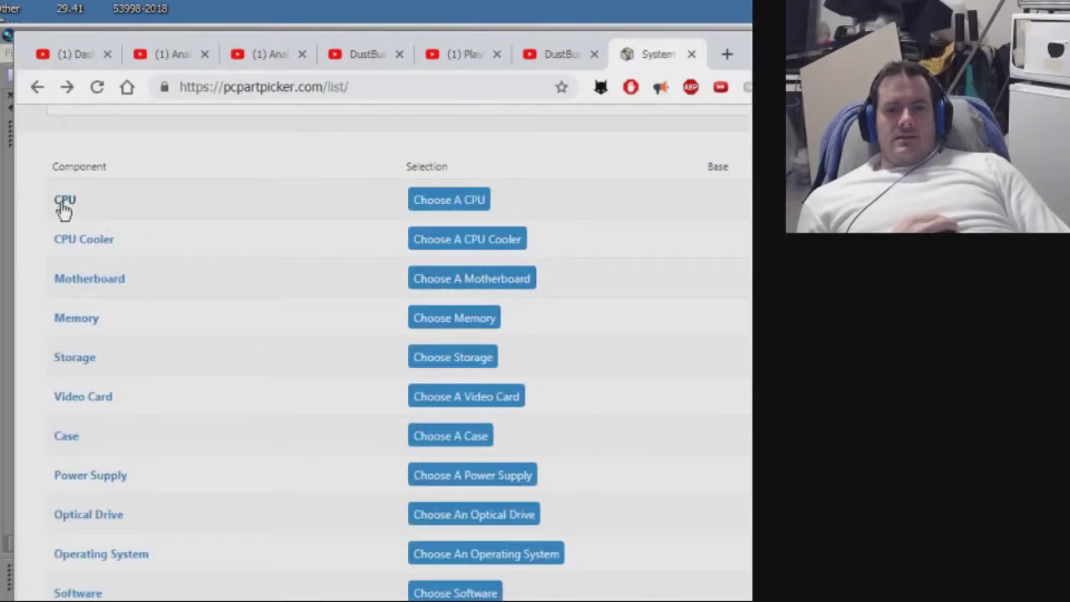
Choose the Intel Core i7-8700K as the CPU and add it to the part list.
click(424, 205)
scroll(455, 288, down, 3)
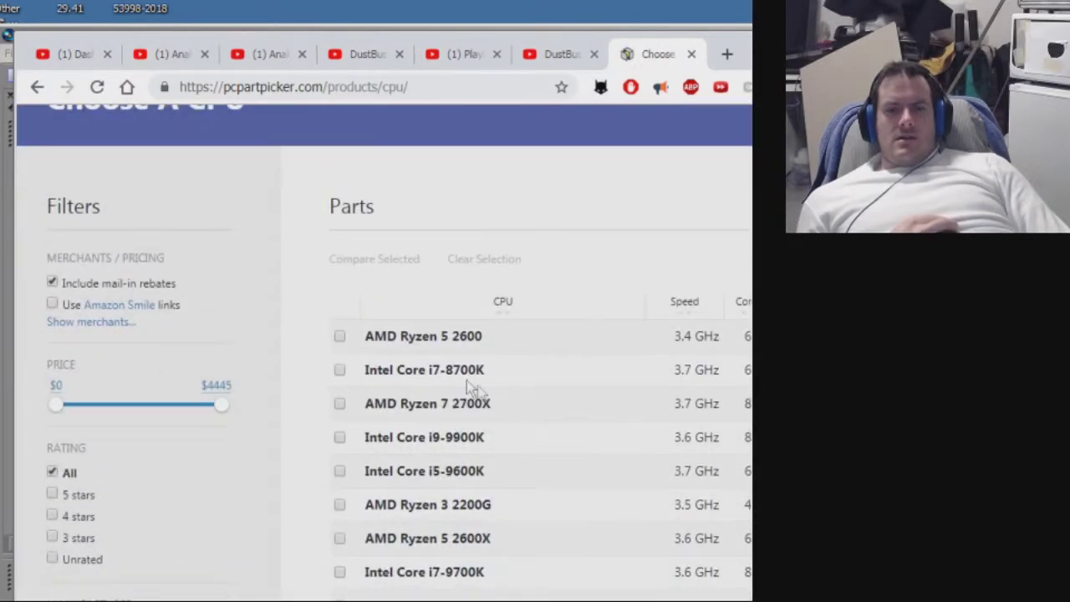
click(340, 370)
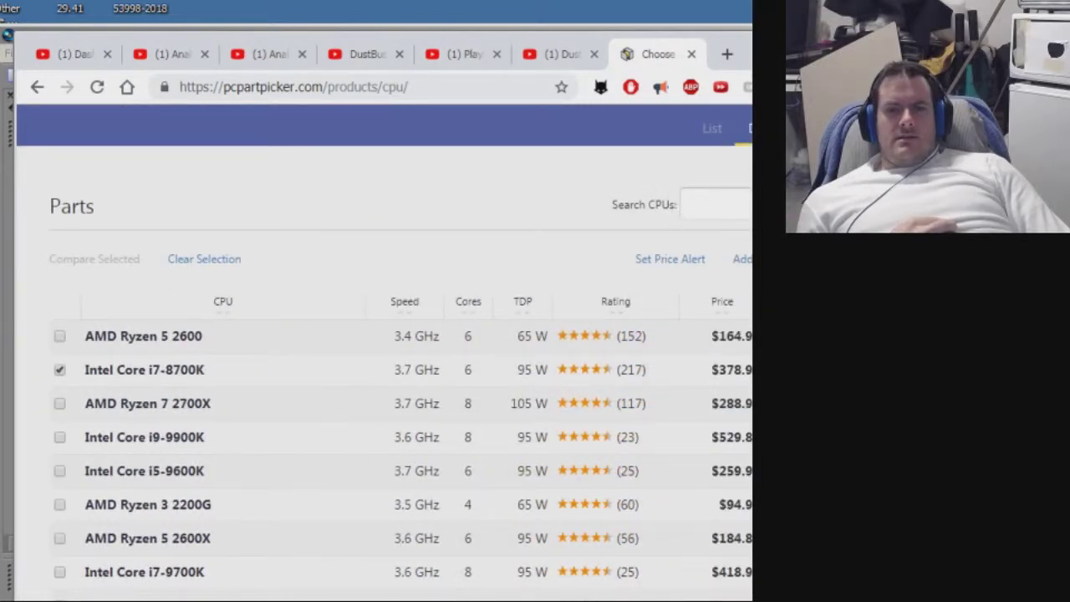
scroll(666, 418, down, 3)
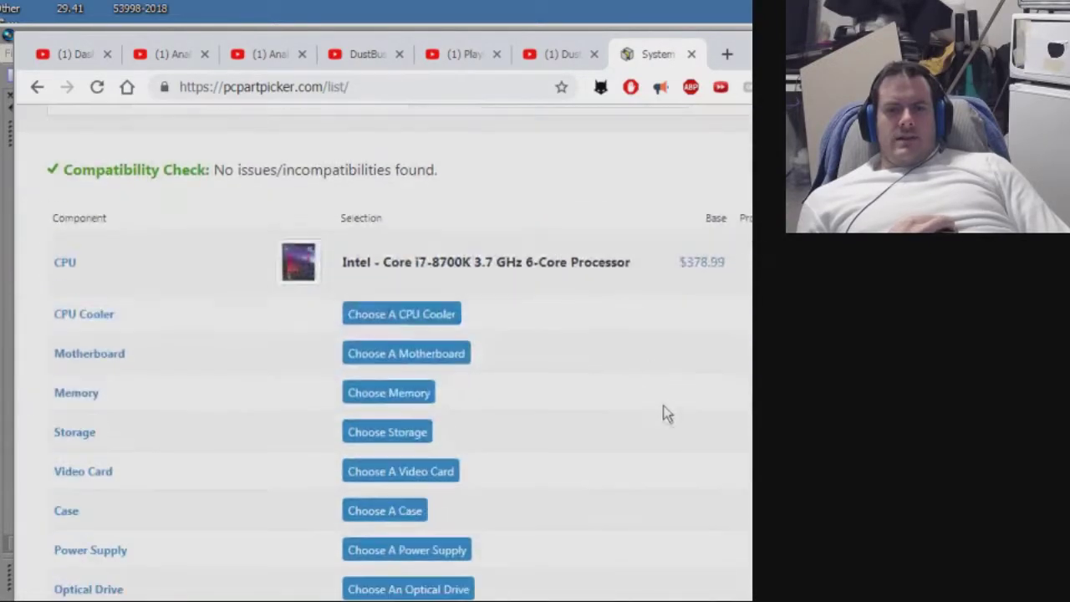
Add the MSI B360 GAMING PLUS ATX motherboard from the compatible boards to the part list.
click(102, 355)
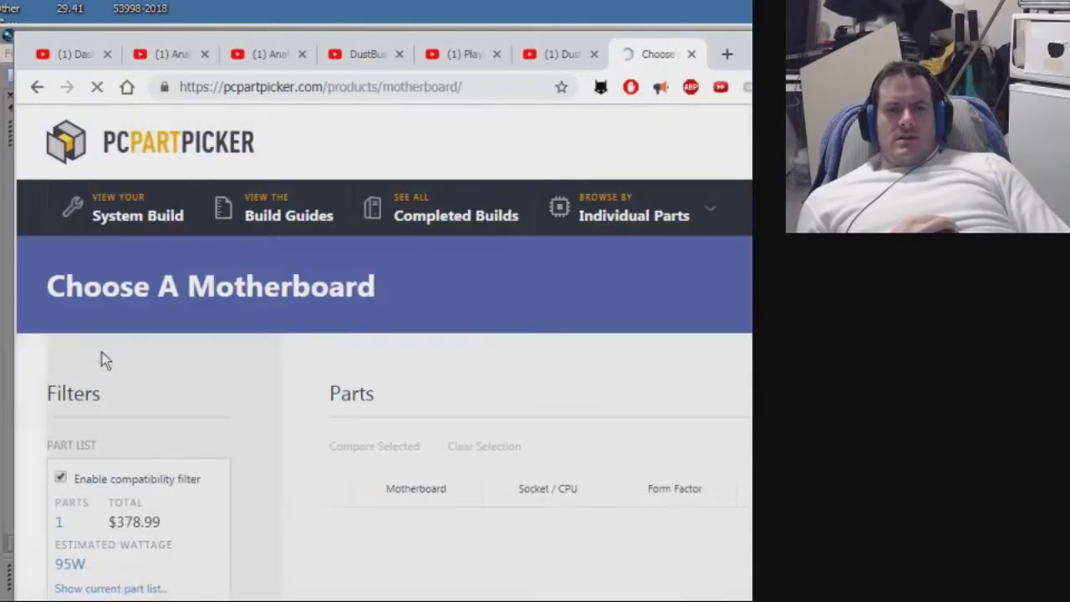
scroll(629, 405, right, 2)
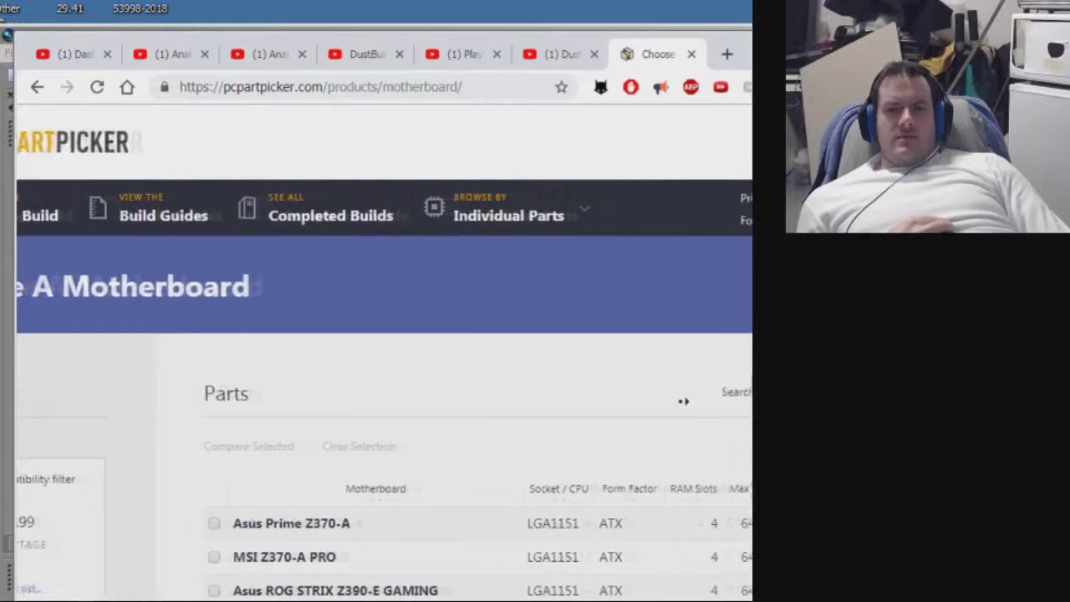
scroll(640, 402, down, 2)
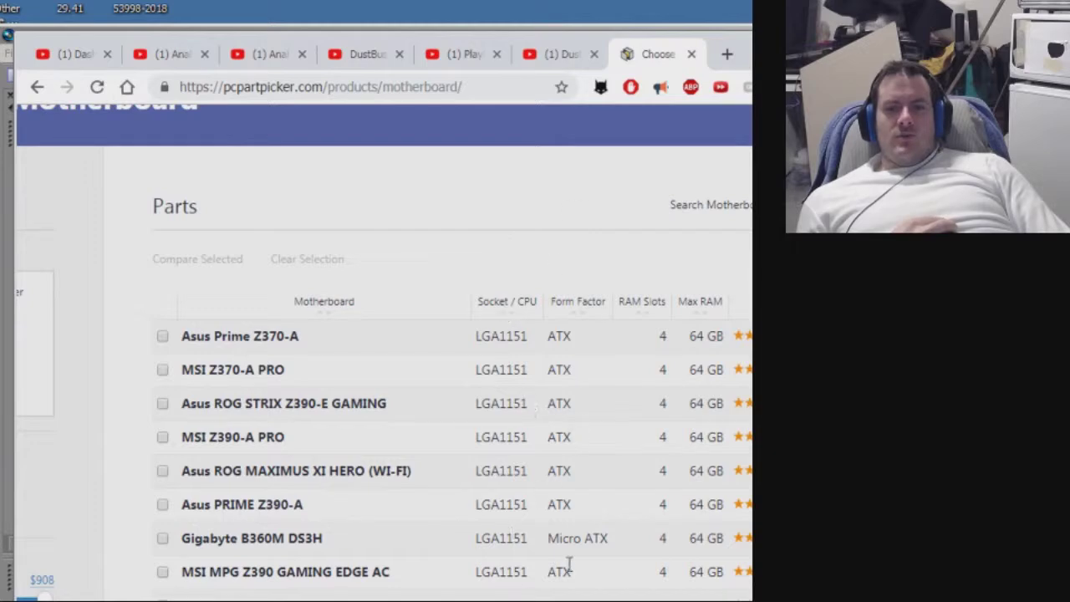
scroll(569, 231, right, 2)
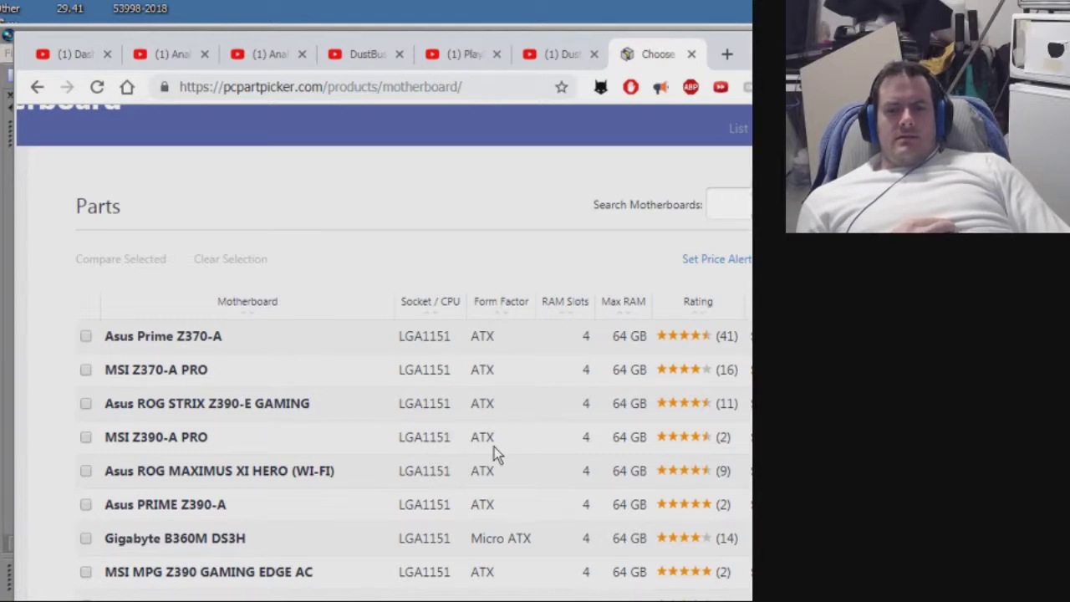
scroll(494, 446, down, 1)
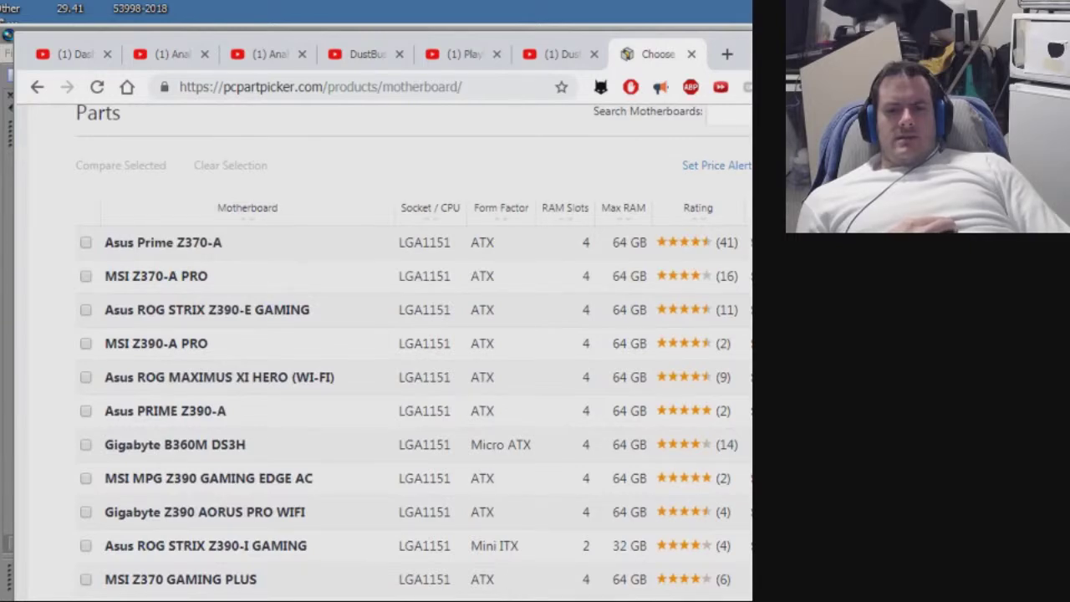
scroll(380, 351, down, 1)
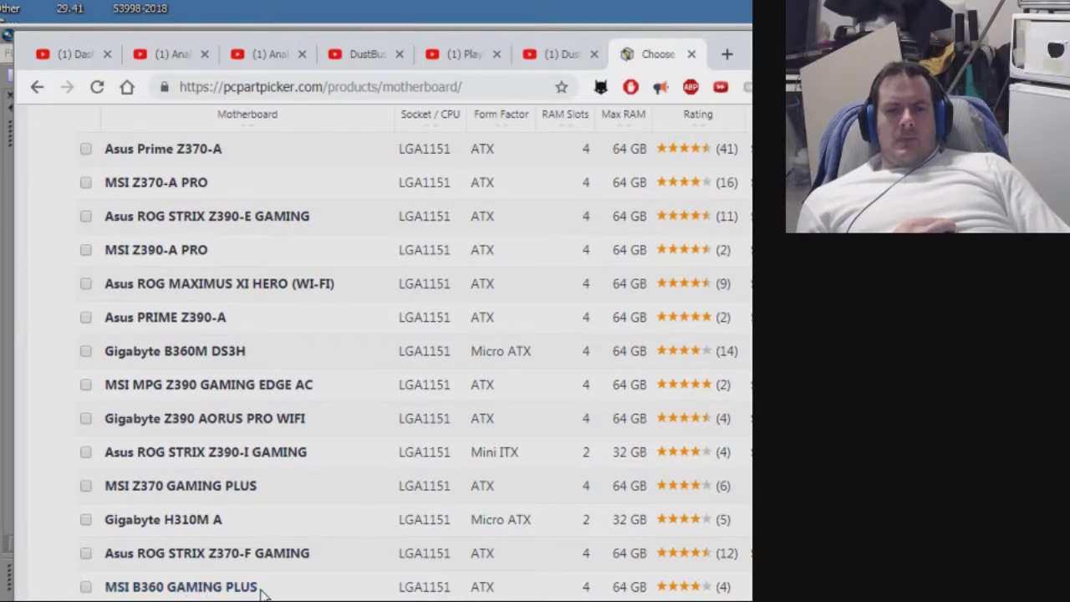
click(744, 586)
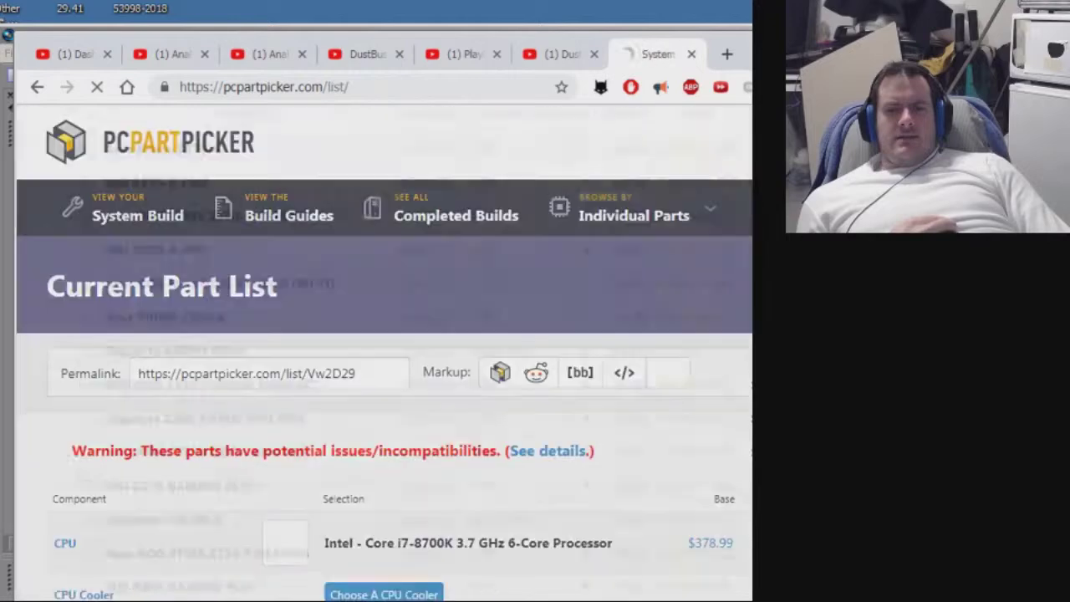
scroll(714, 516, down, 3)
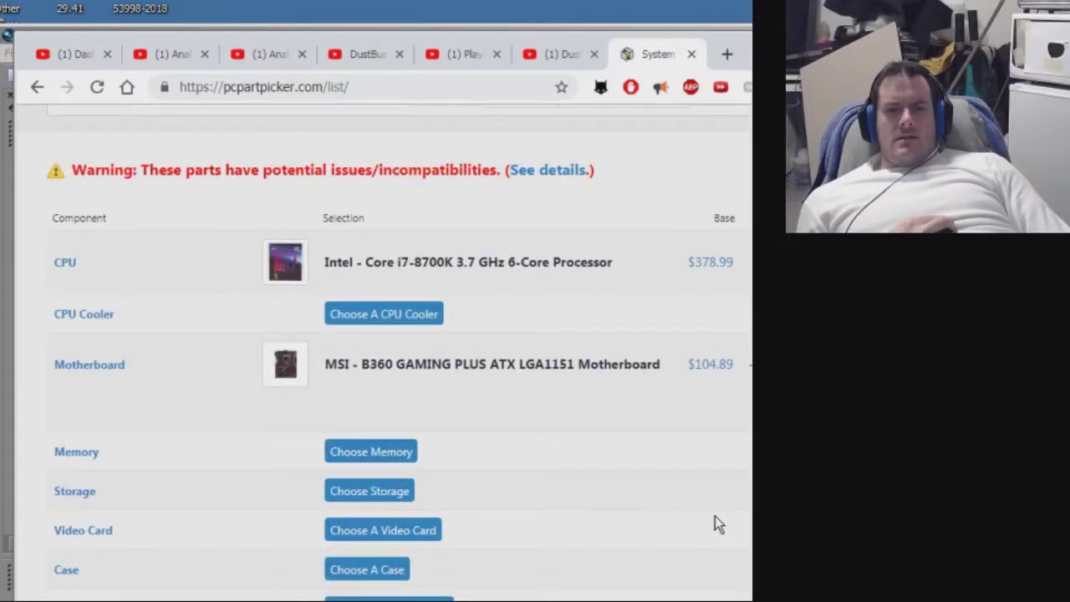
Add the Corsair Vengeance LPX 16 GB (2x8 GB) DDR4-3000 memory kit to the part list.
scroll(177, 468, down, 1)
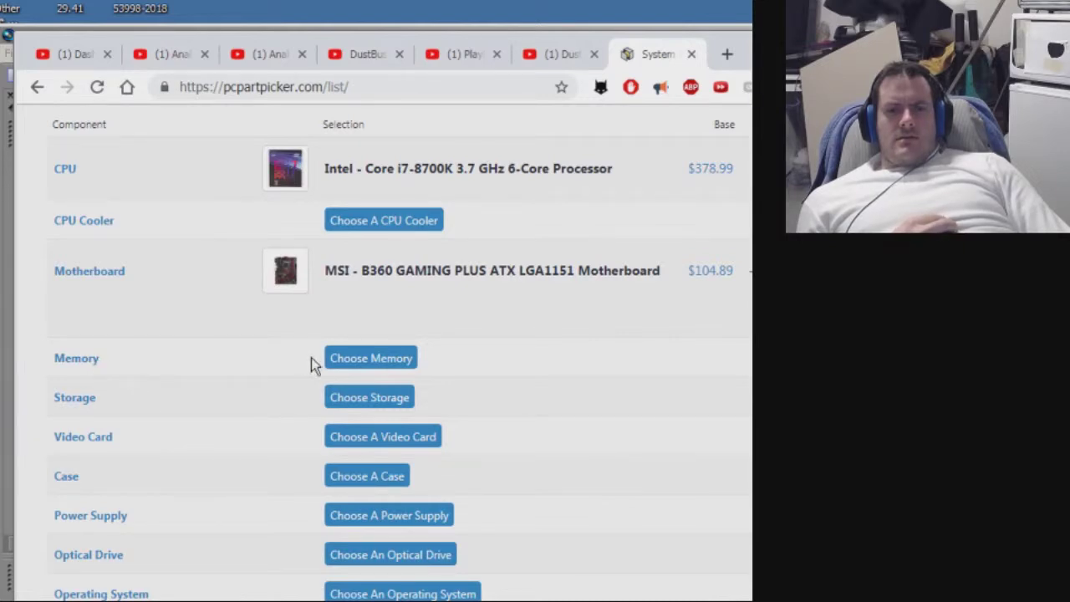
click(342, 360)
middle_click(564, 389)
middle_click(535, 397)
scroll(567, 401, down, 1)
scroll(567, 401, down, 3)
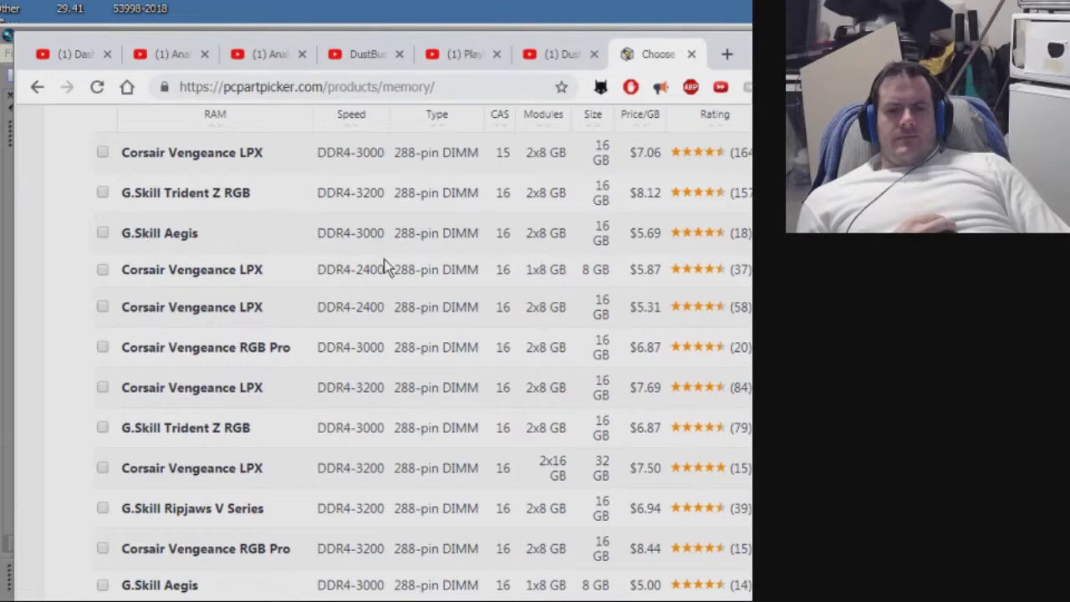
scroll(387, 266, up, 1)
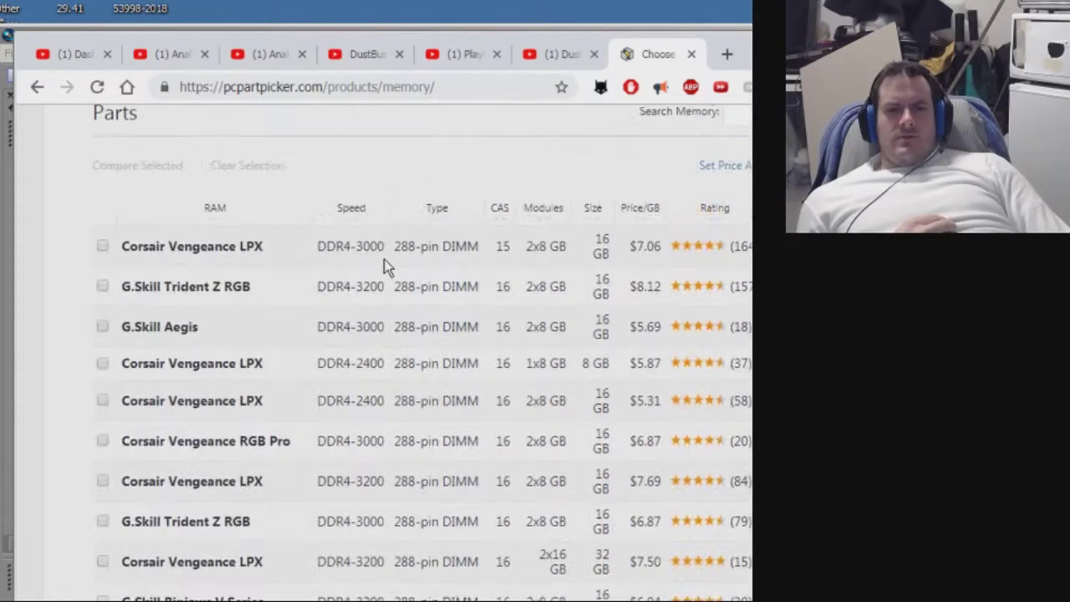
scroll(386, 266, down, 1)
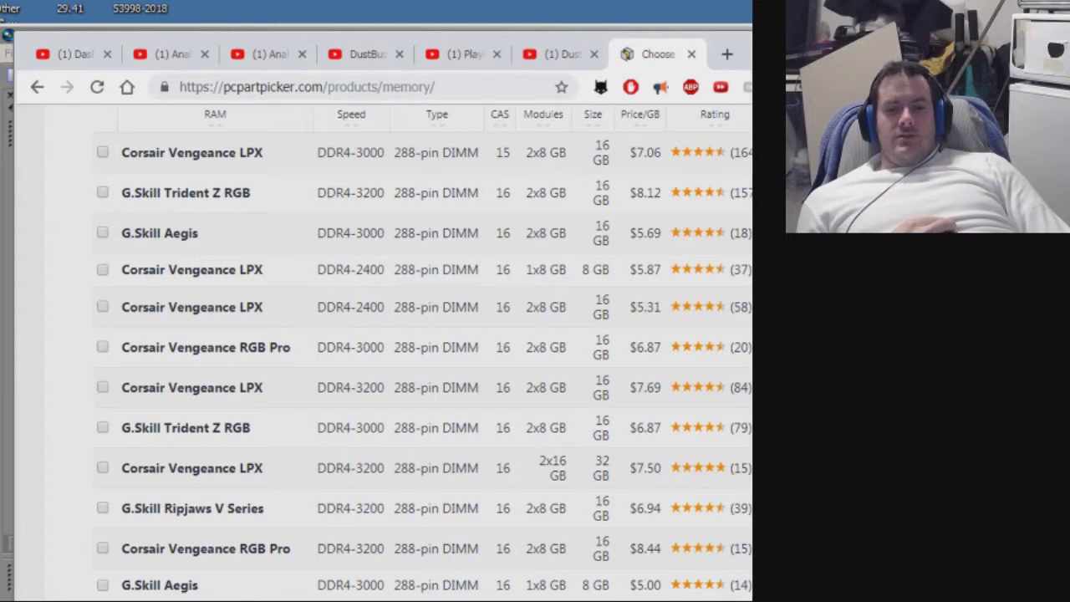
scroll(511, 536, right, 1)
scroll(512, 537, up, 1)
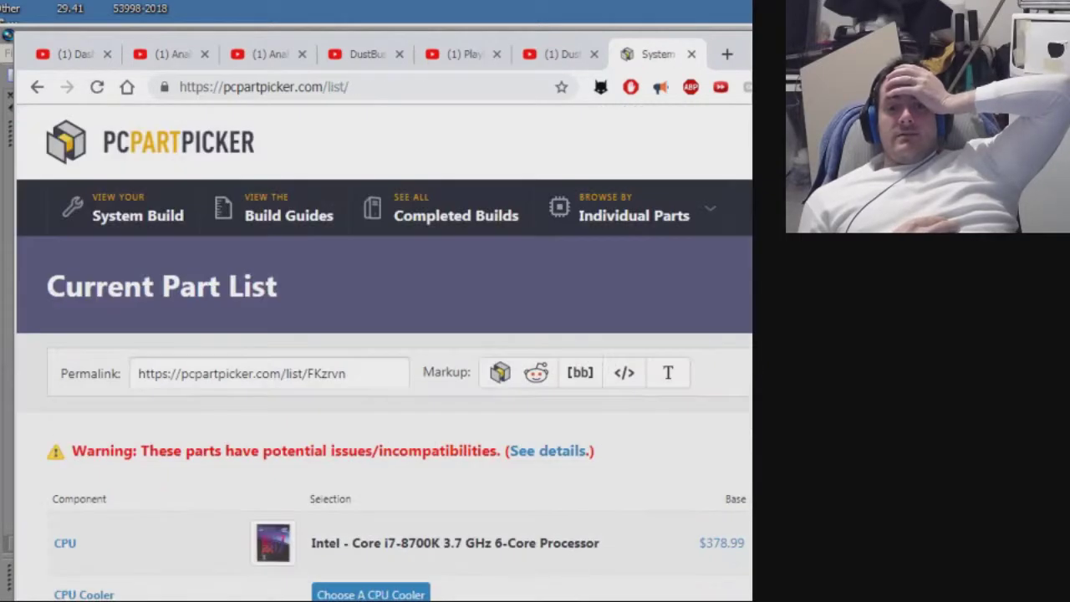
Open the details of the part list's compatibility warning, read the listed issue and look over the price history.
scroll(385, 352, down, 3)
scroll(384, 351, down, 2)
scroll(385, 351, up, 1)
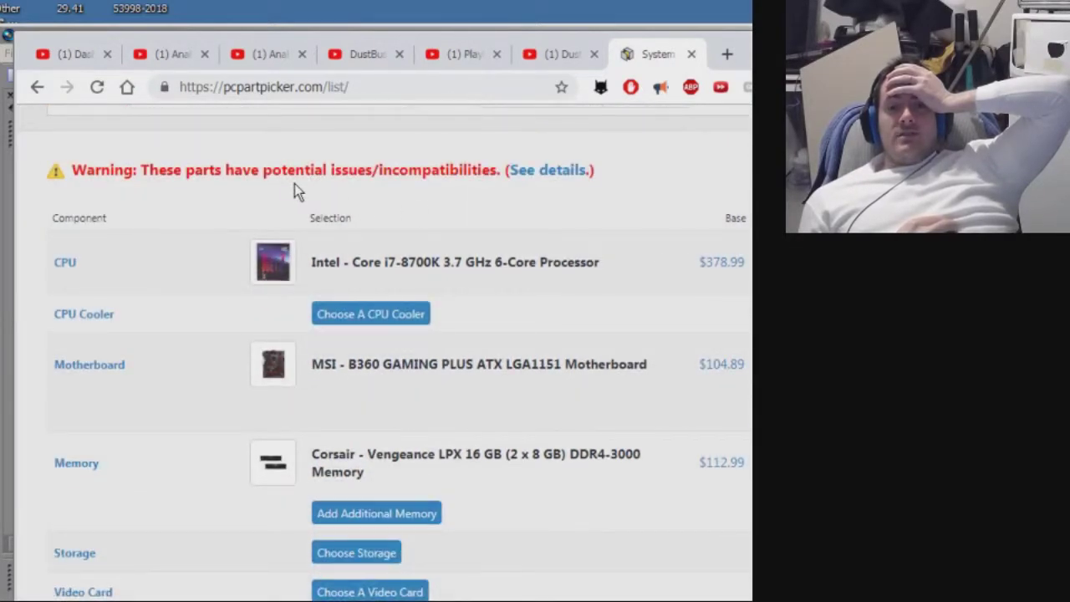
click(537, 175)
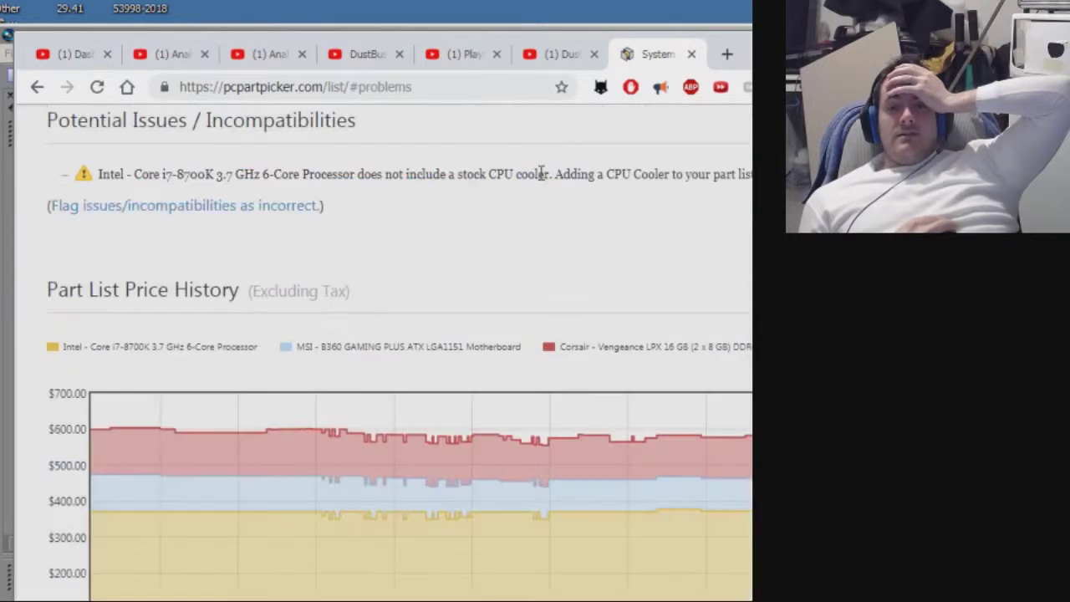
middle_click(567, 254)
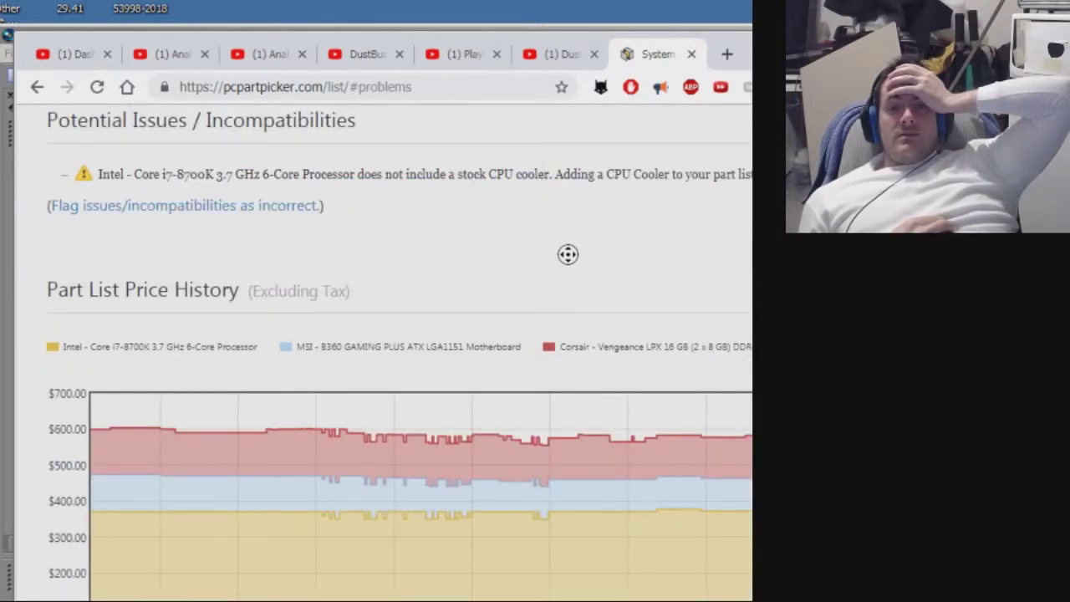
scroll(589, 254, right, 2)
scroll(589, 254, right, 3)
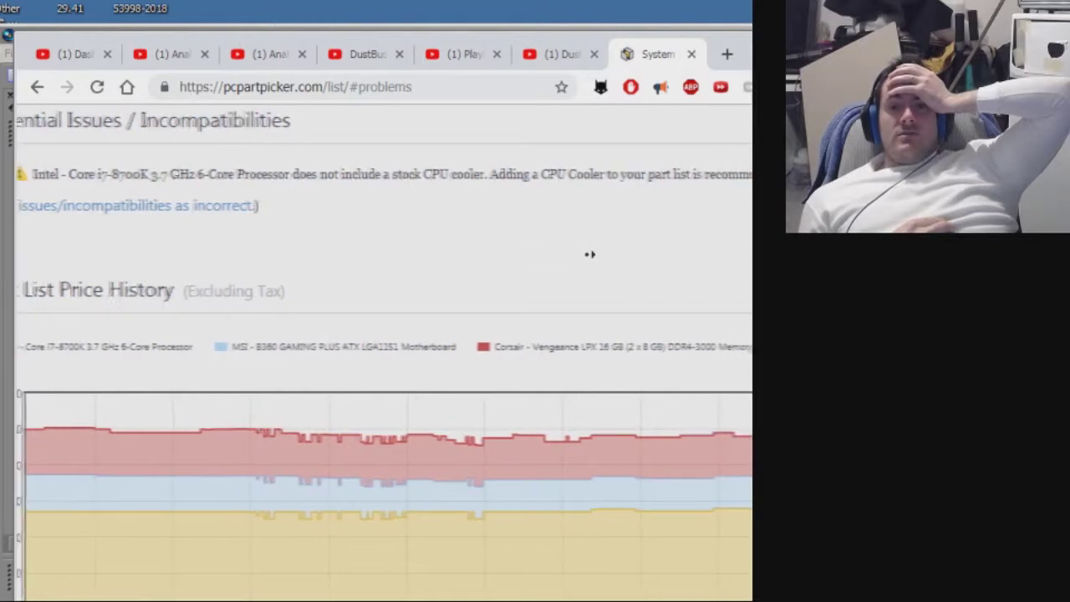
scroll(501, 258, left, 4)
scroll(672, 254, right, 3)
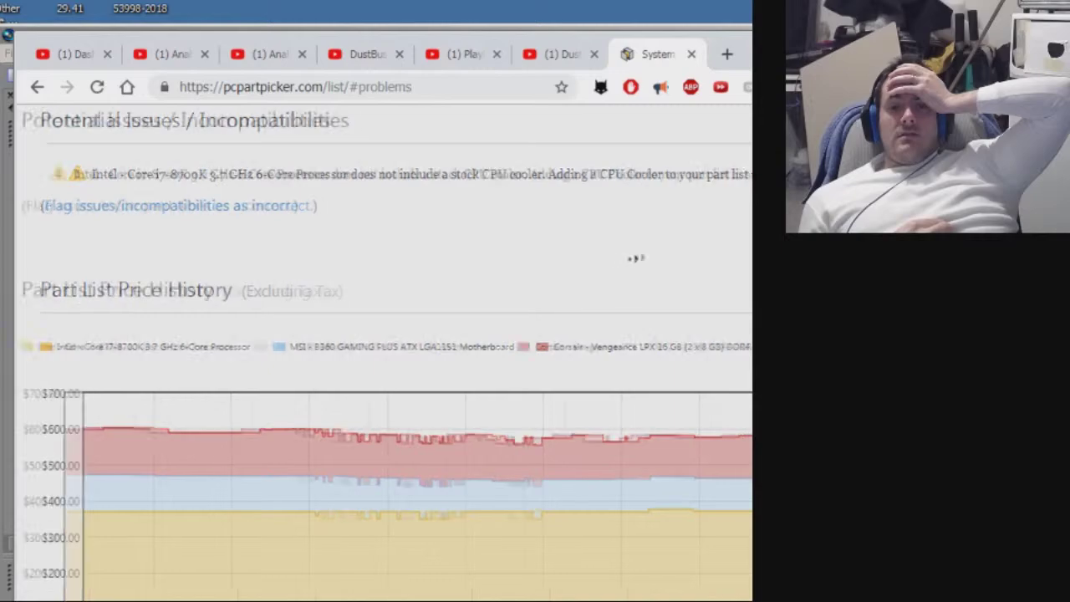
scroll(664, 497, down, 6)
scroll(299, 489, left, 6)
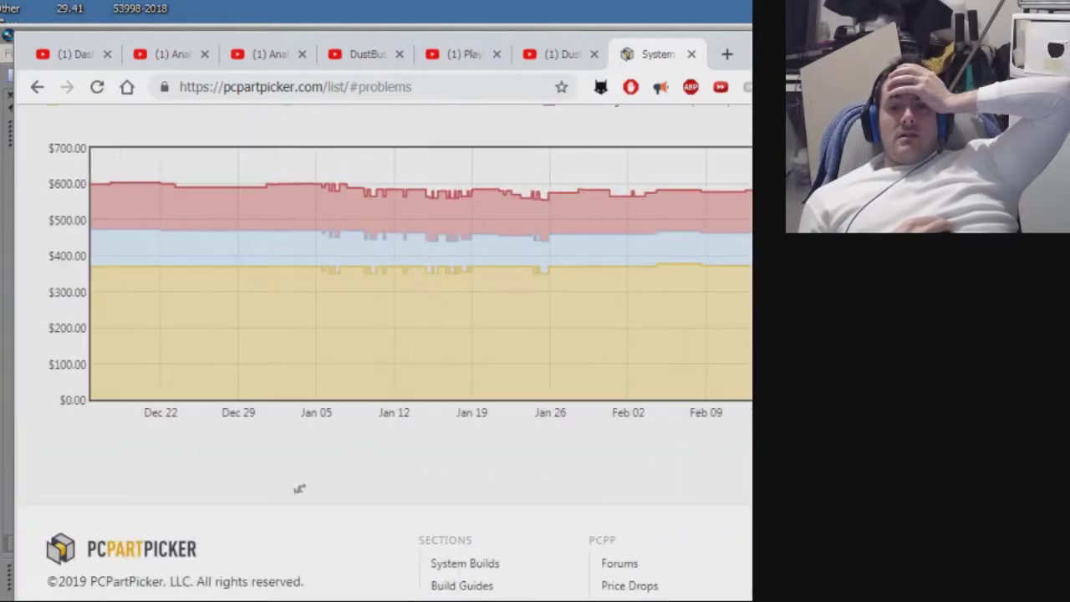
scroll(370, 133, up, 15)
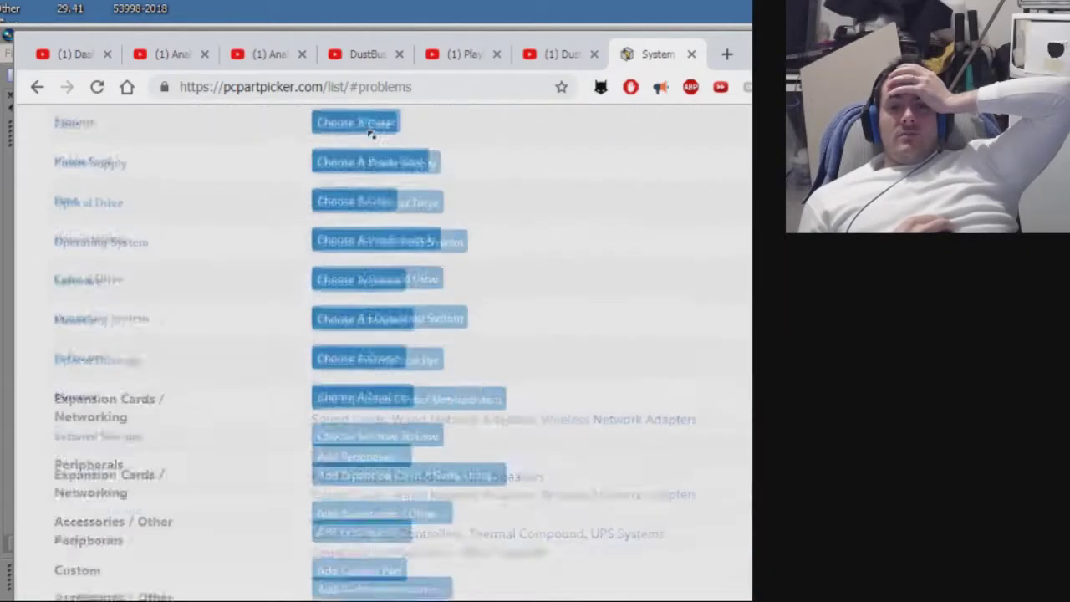
Remove the Intel Core i7-8700K processor from the part list.
scroll(387, 330, down, 3)
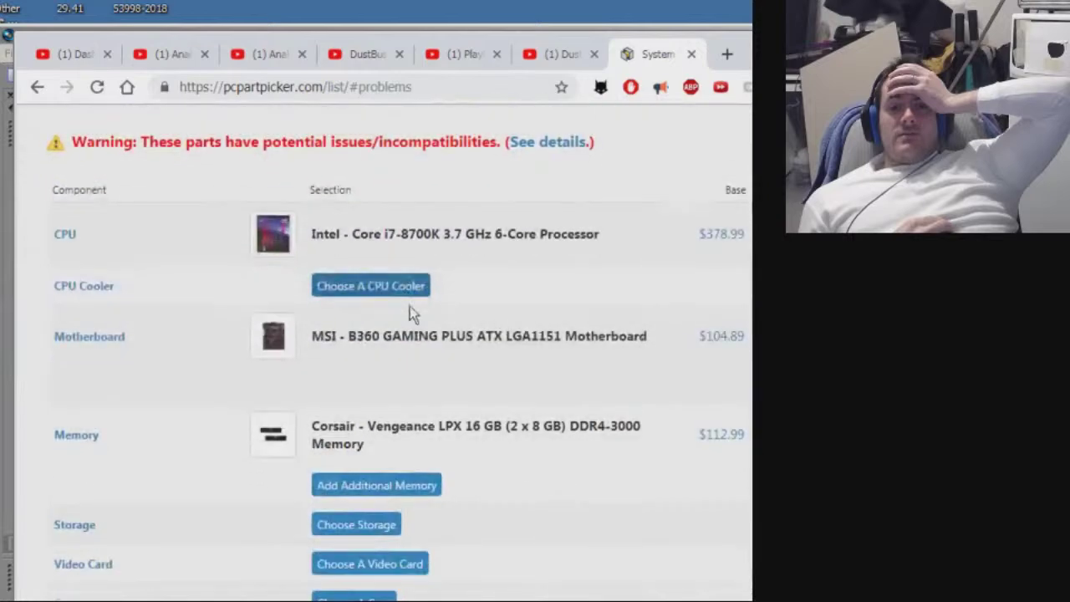
middle_click(513, 181)
scroll(534, 183, right, 1)
scroll(476, 184, left, 1)
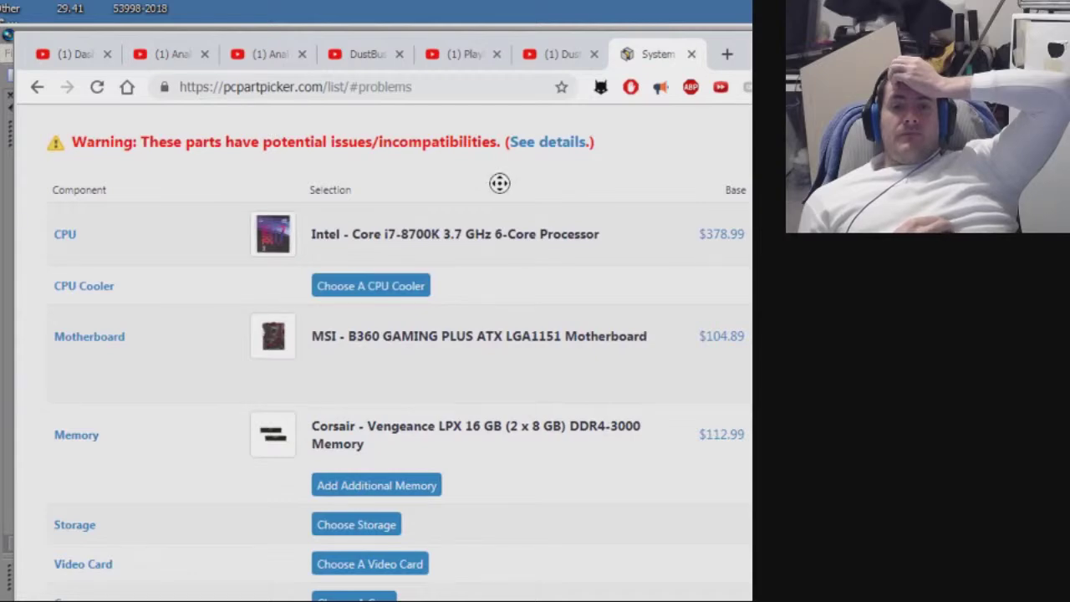
scroll(540, 188, right, 2)
scroll(547, 186, right, 3)
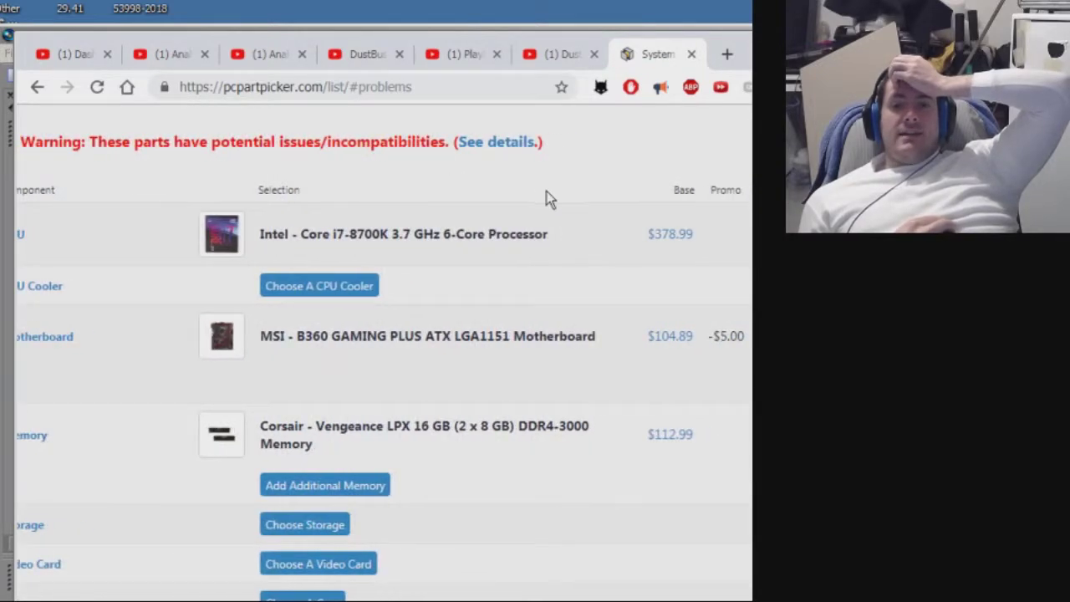
scroll(466, 186, left, 4)
scroll(581, 188, right, 5)
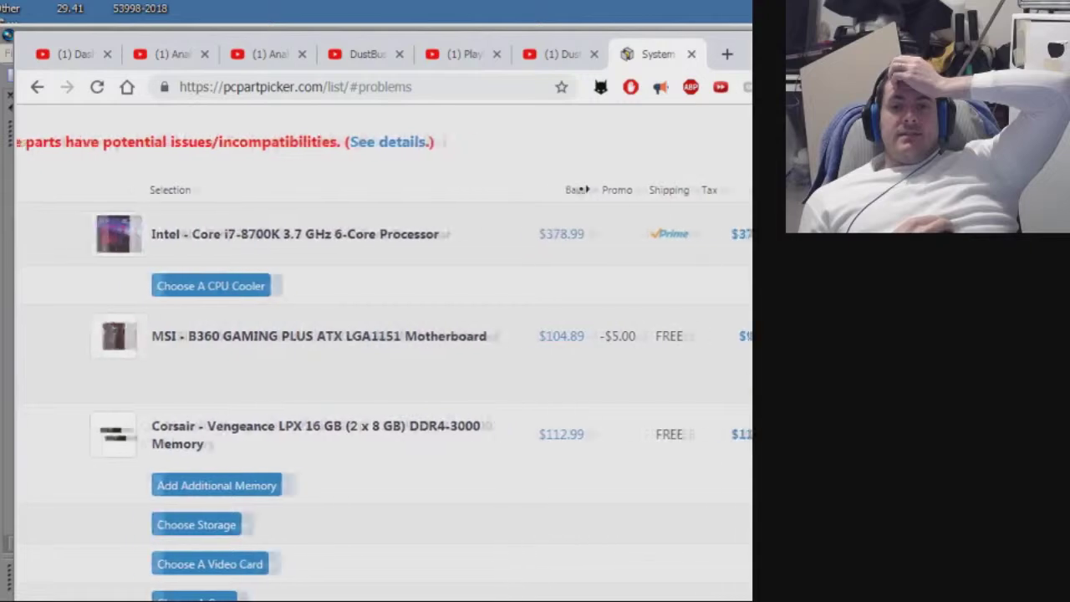
scroll(585, 184, right, 3)
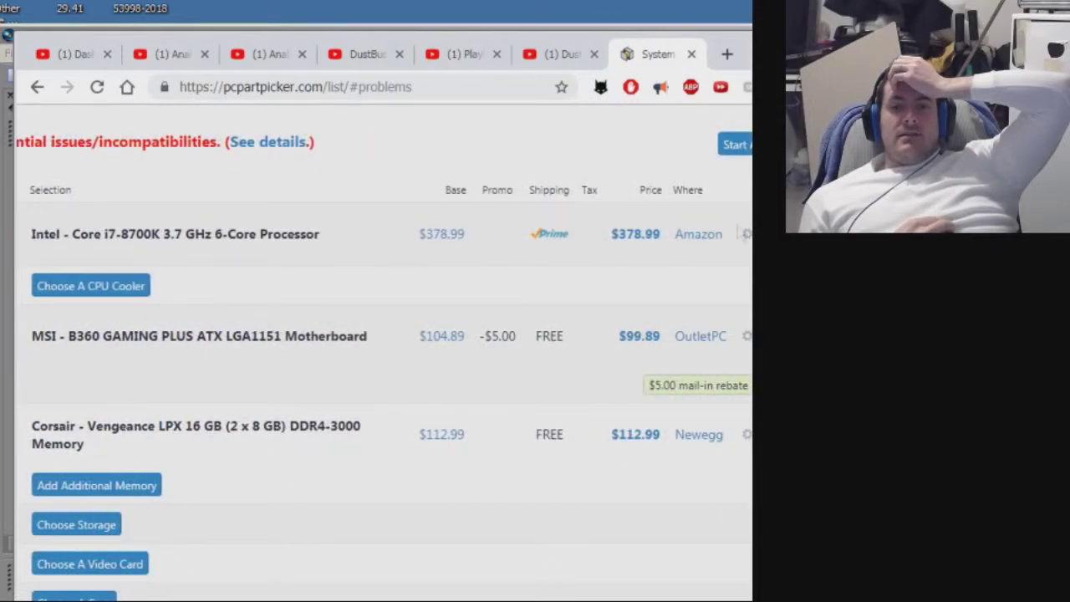
click(747, 234)
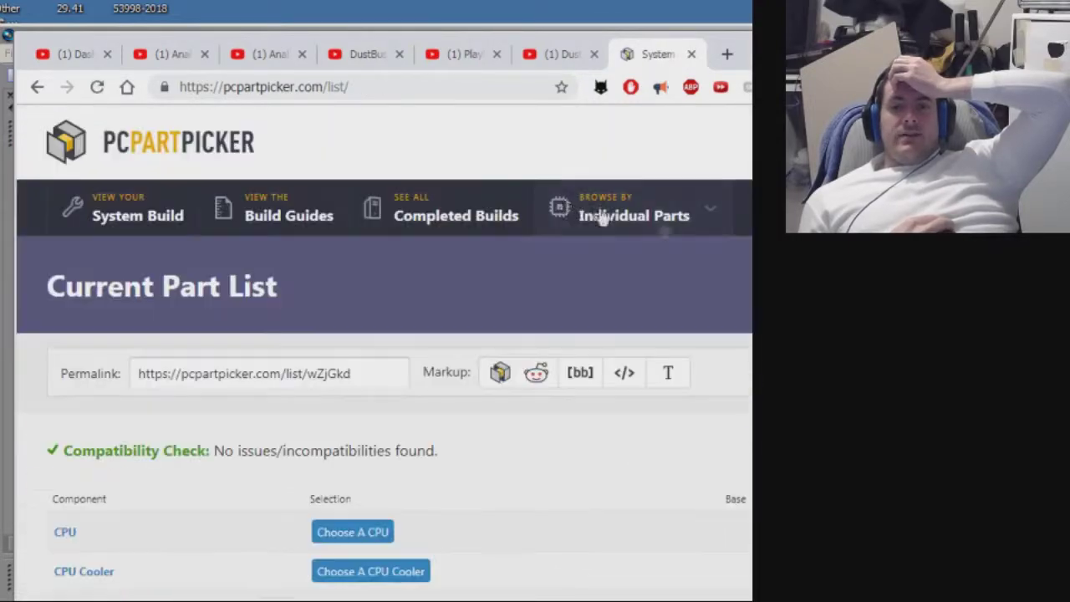
Choose the Intel Core i7-8700 from the compatible CPUs and add it to the part list.
scroll(530, 182, down, 2)
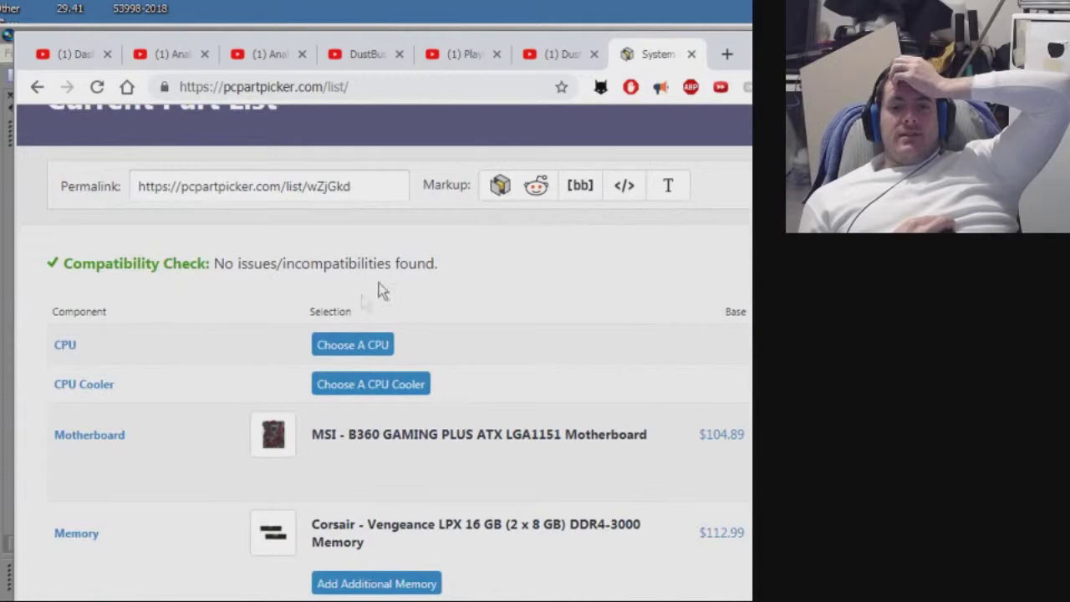
click(358, 345)
scroll(600, 367, down, 2)
scroll(595, 373, down, 1)
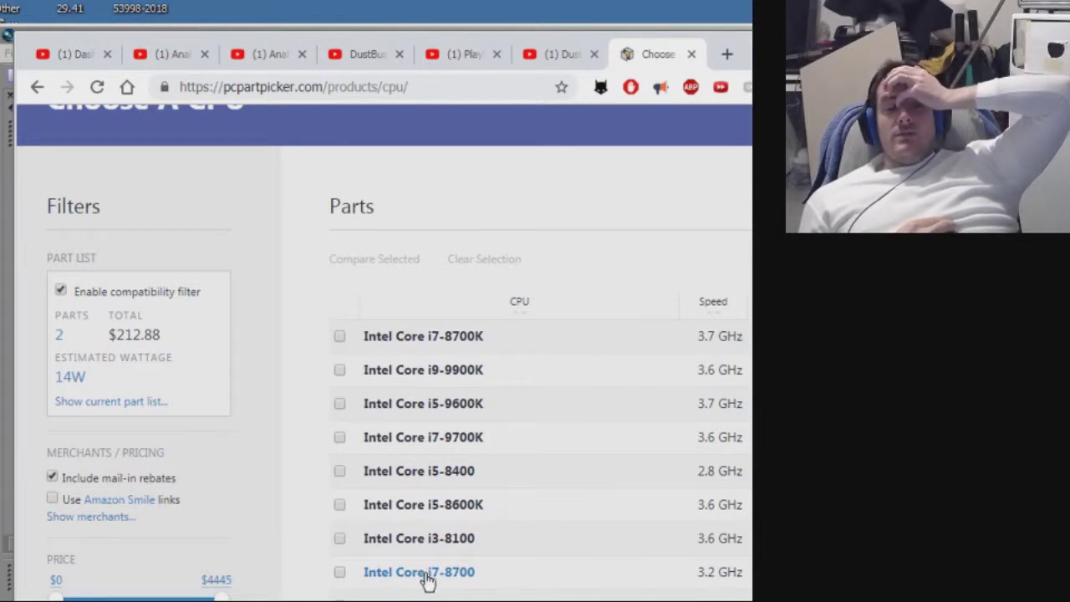
scroll(556, 572, right, 4)
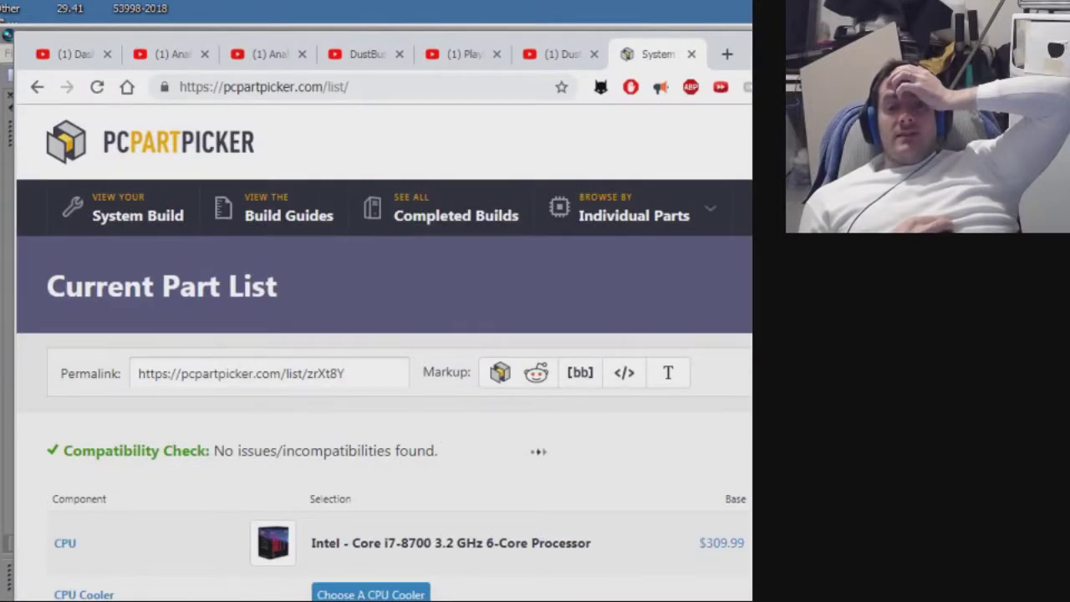
Check the updated part list's compatibility status and the prices of the CPU, motherboard and memory.
scroll(511, 459, right, 1)
scroll(511, 459, left, 1)
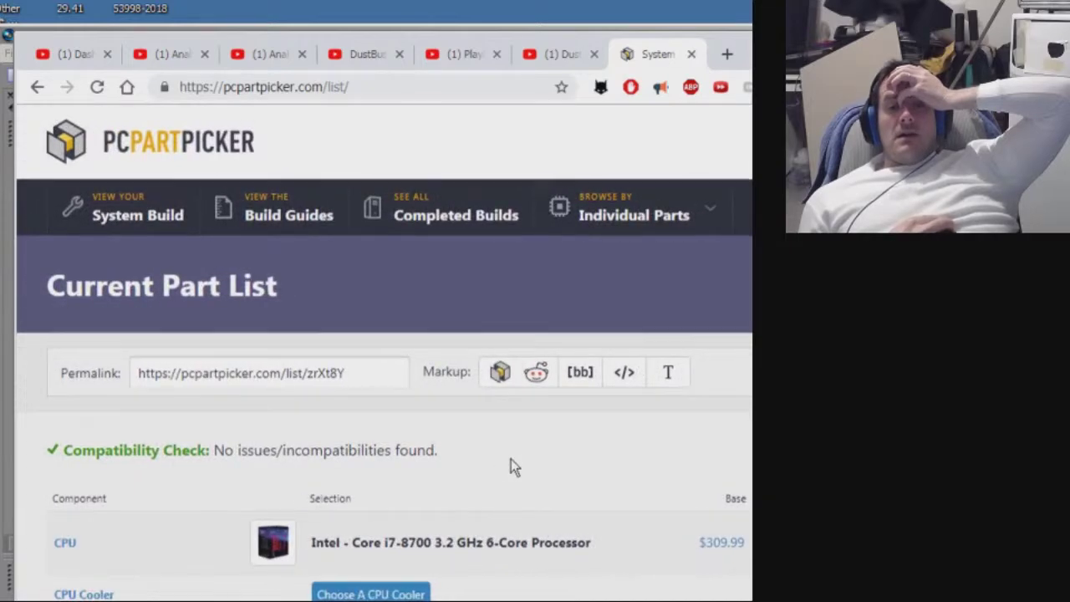
scroll(511, 459, down, 2)
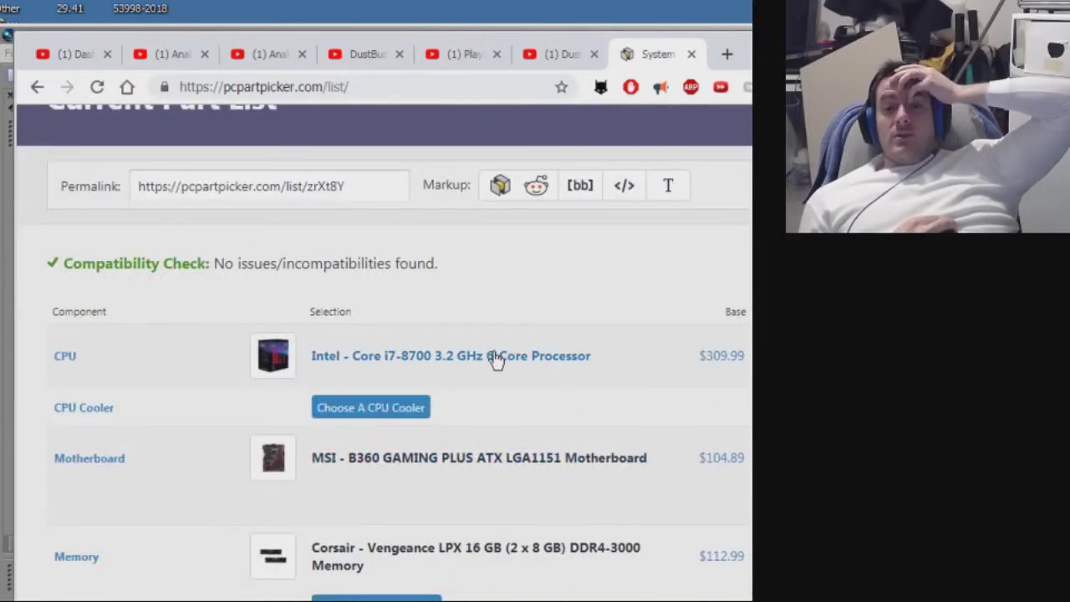
middle_click(515, 274)
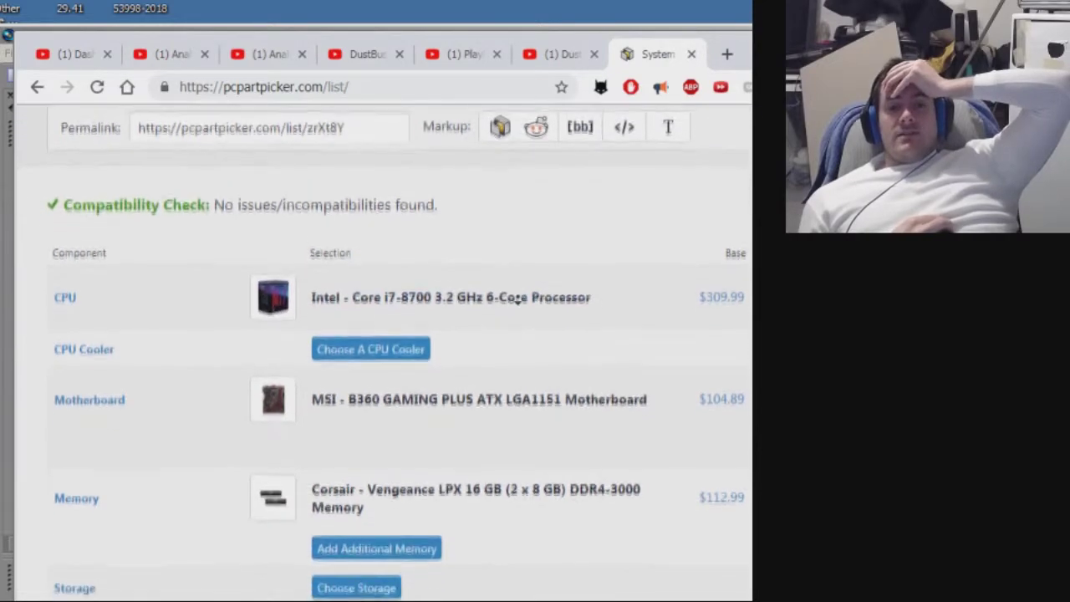
middle_click(526, 254)
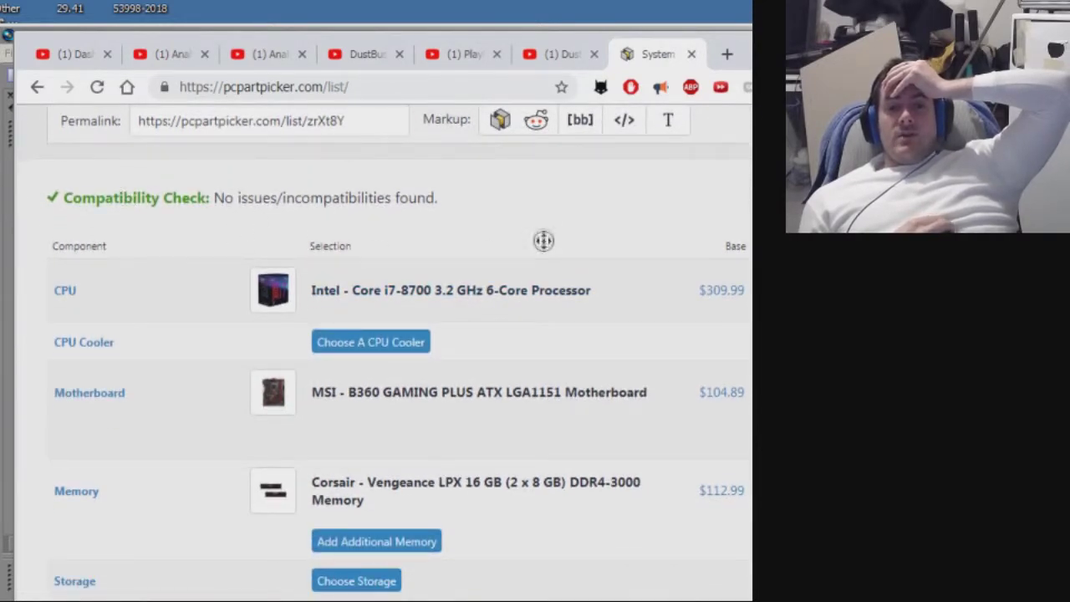
scroll(541, 264, down, 1)
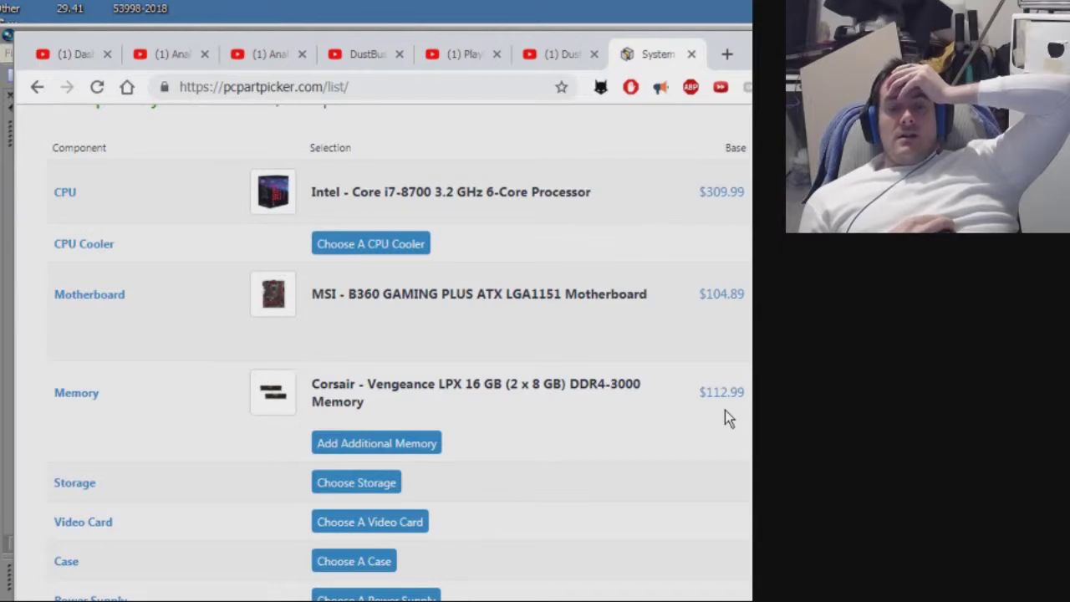
scroll(727, 418, down, 1)
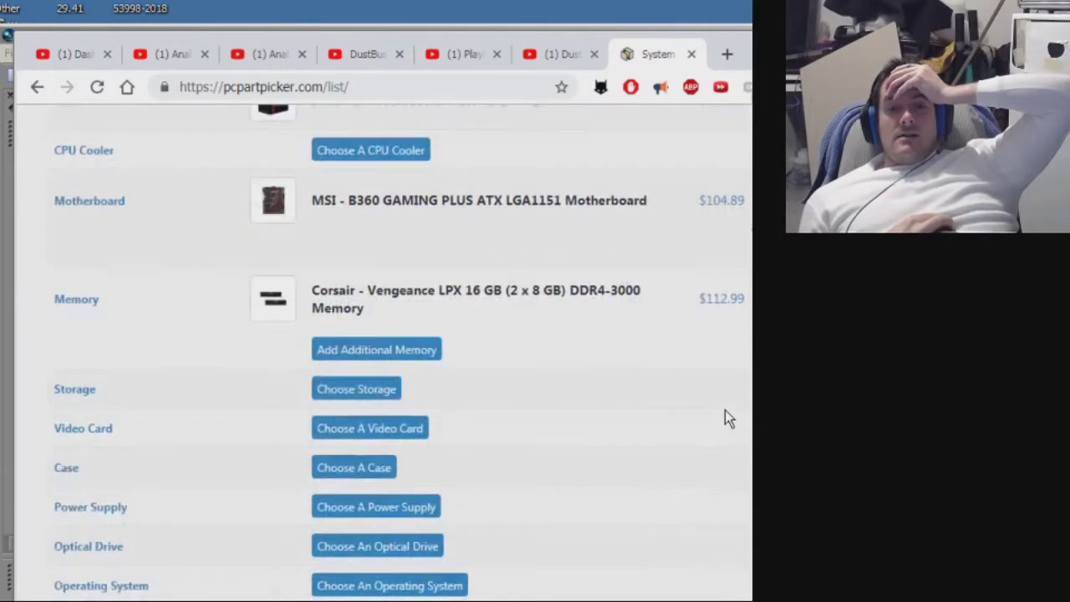
Add the Western Digital Caviar Blue 1 TB 7200RPM hard drive (WD10EZEX) to the part list as storage.
click(365, 391)
middle_click(532, 365)
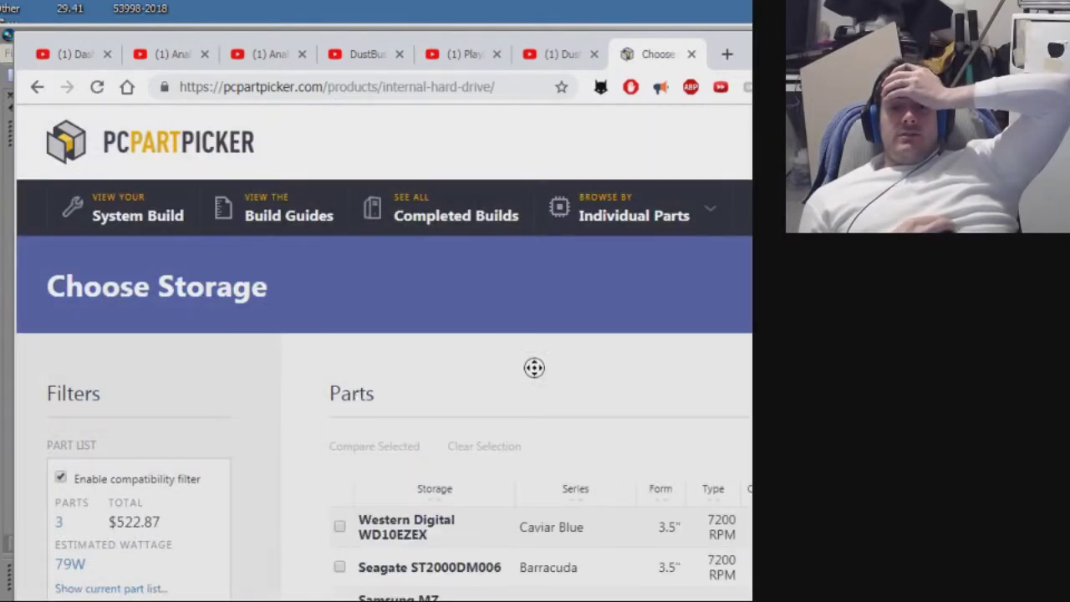
middle_click(579, 367)
scroll(580, 368, down, 2)
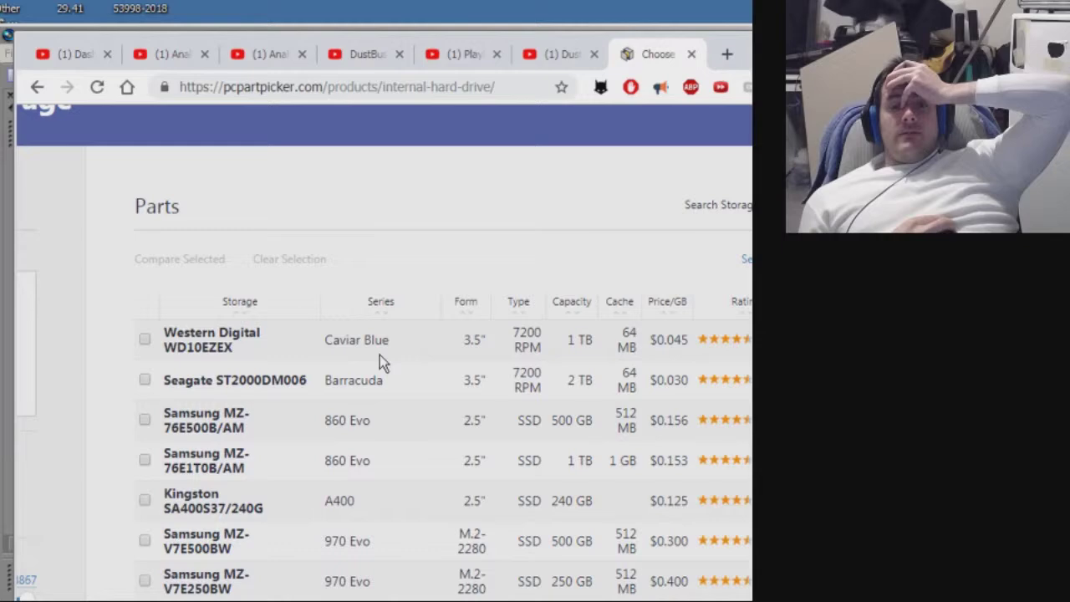
middle_click(483, 252)
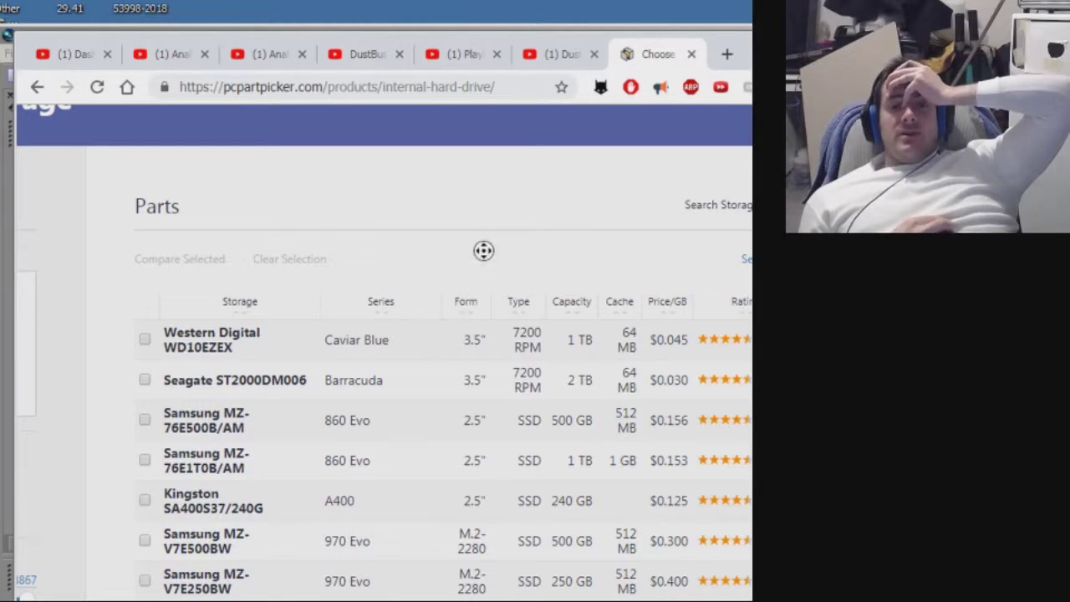
middle_click(513, 257)
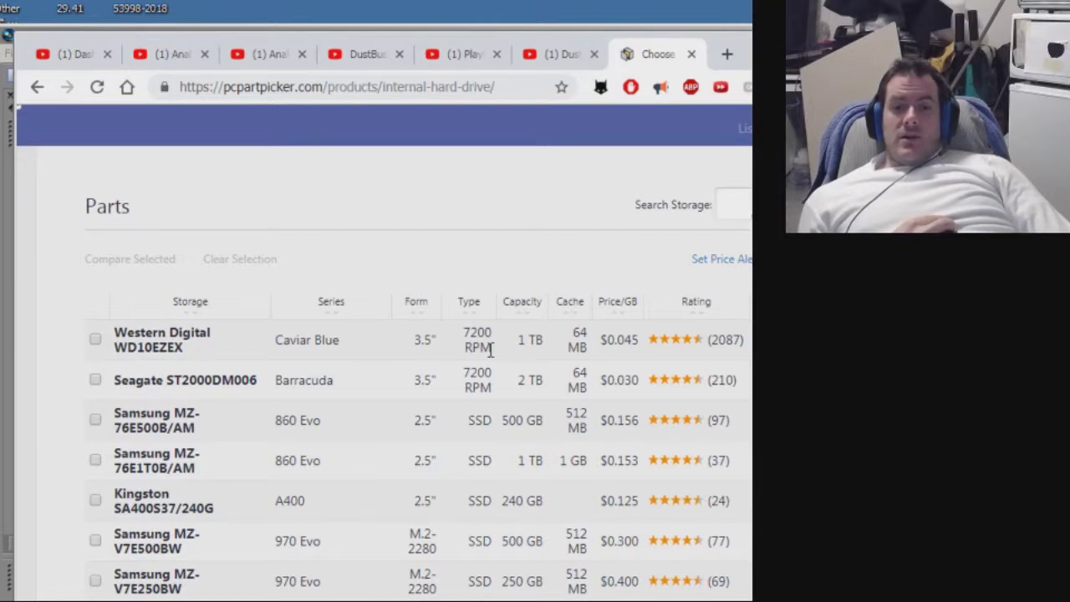
drag(545, 341, 518, 339)
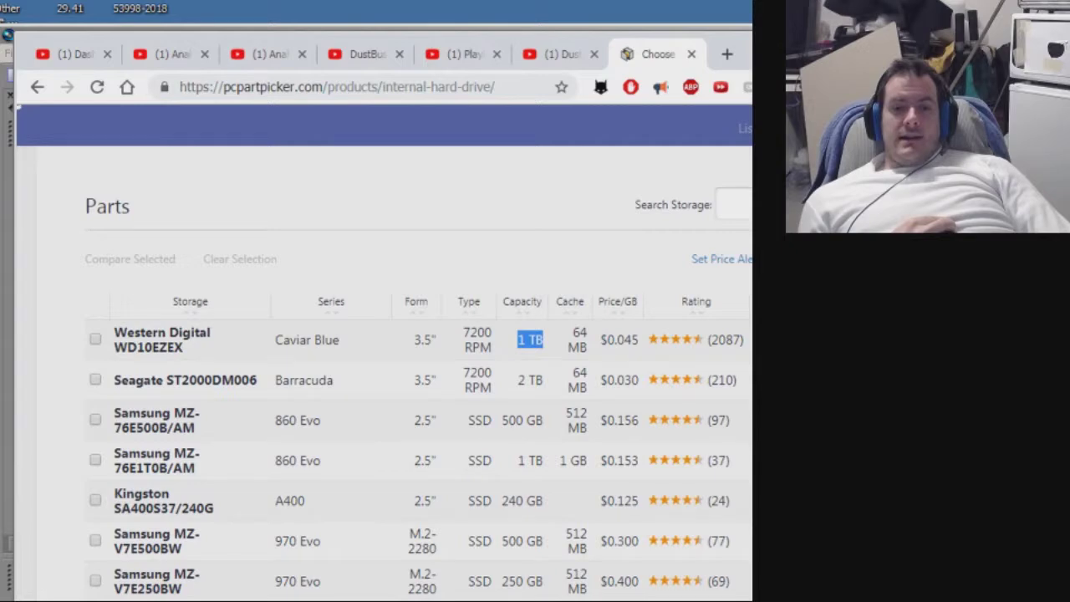
key(alt+Left)
Add the Samsung 860 Evo 500 GB 2.5" solid state drive to the part list as additional storage.
scroll(685, 422, down, 3)
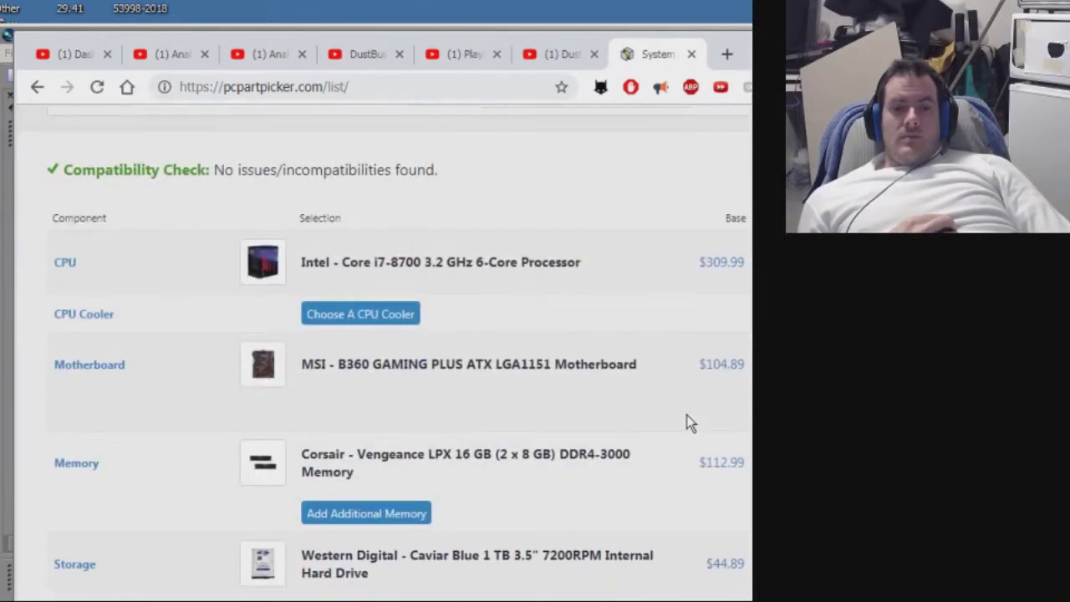
scroll(686, 422, down, 1)
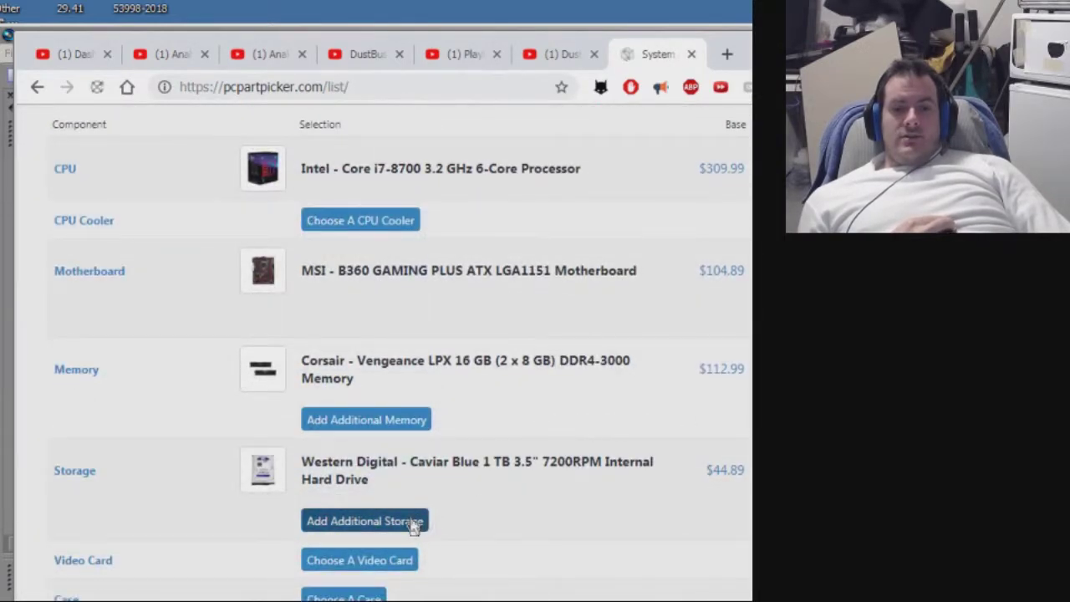
click(411, 522)
scroll(644, 440, right, 3)
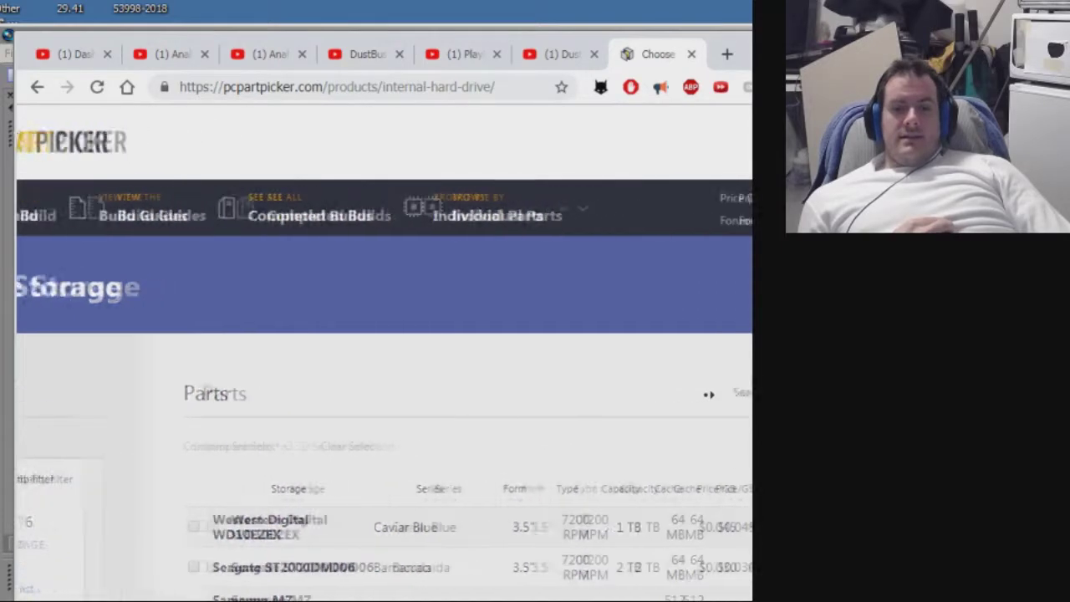
scroll(707, 389, down, 2)
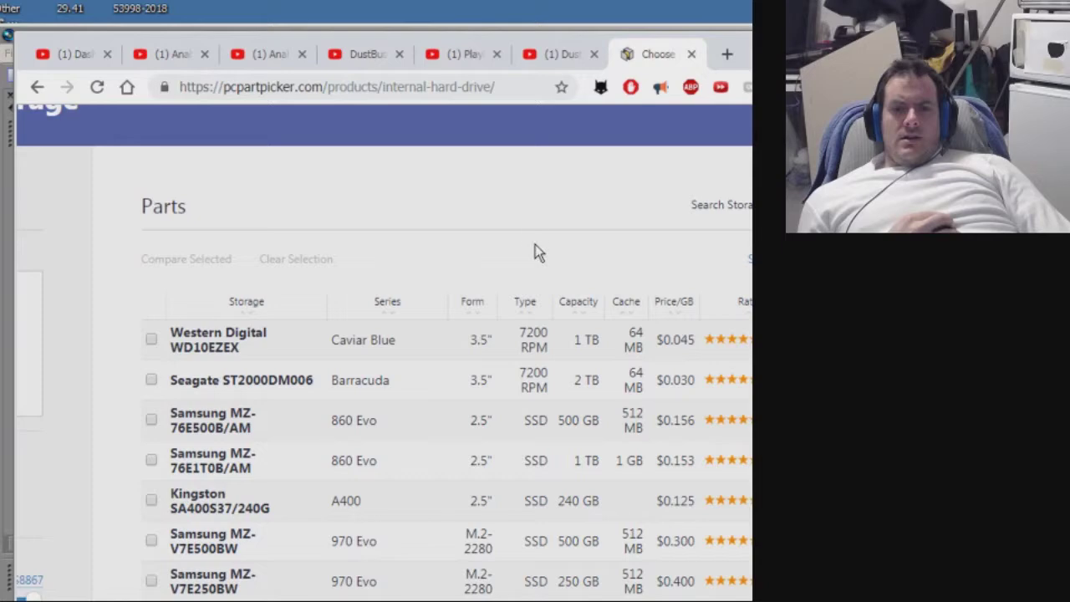
scroll(535, 245, right, 2)
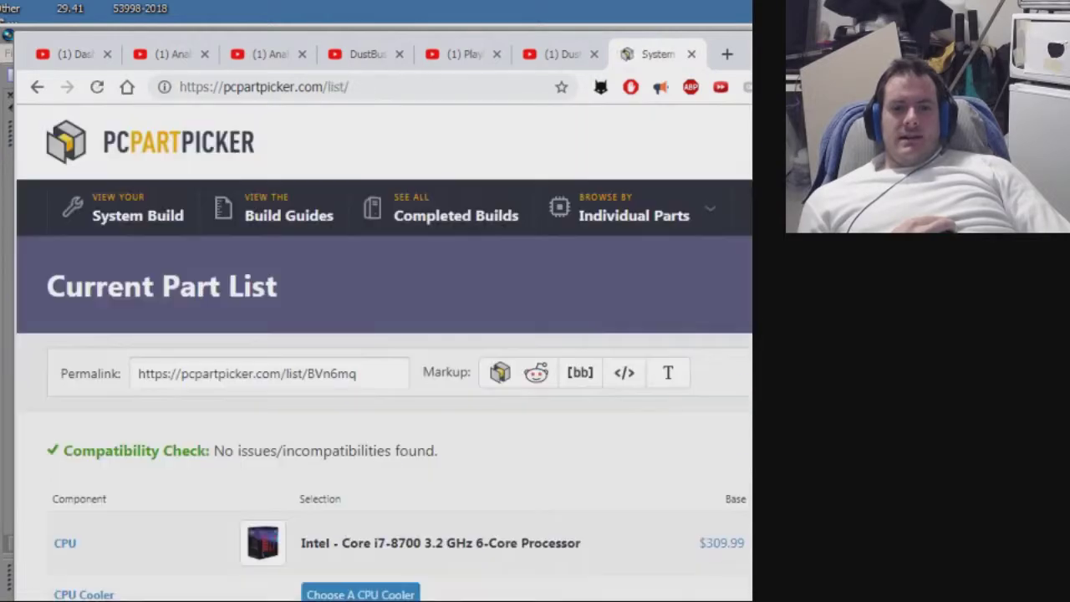
Review the whole part list, including the two storage drives, the component categories still empty and the price totals.
scroll(589, 468, down, 1)
scroll(596, 506, down, 5)
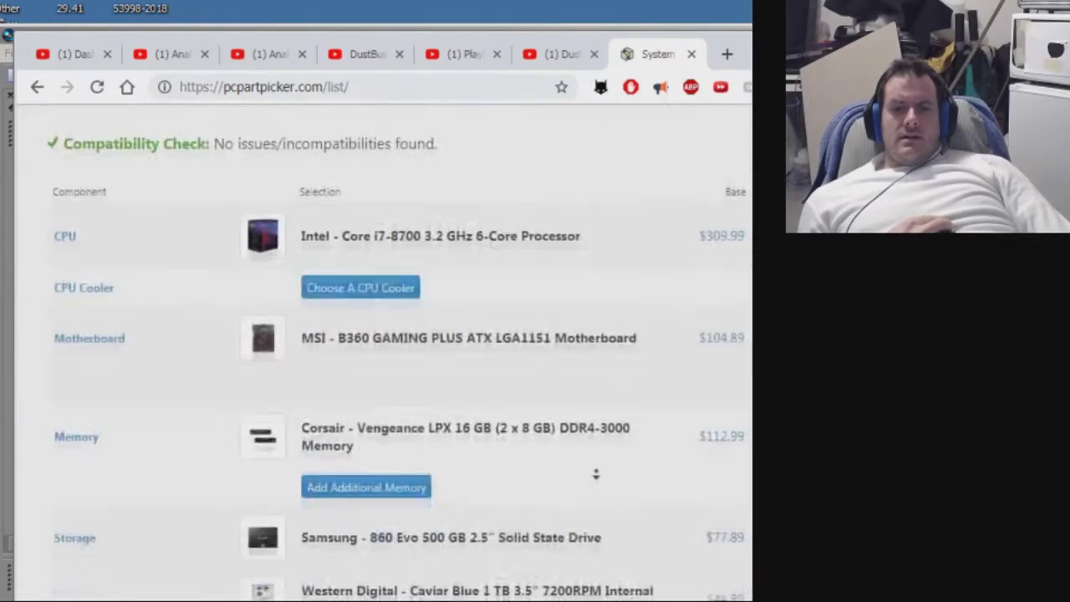
scroll(590, 423, up, 6)
scroll(642, 464, down, 15)
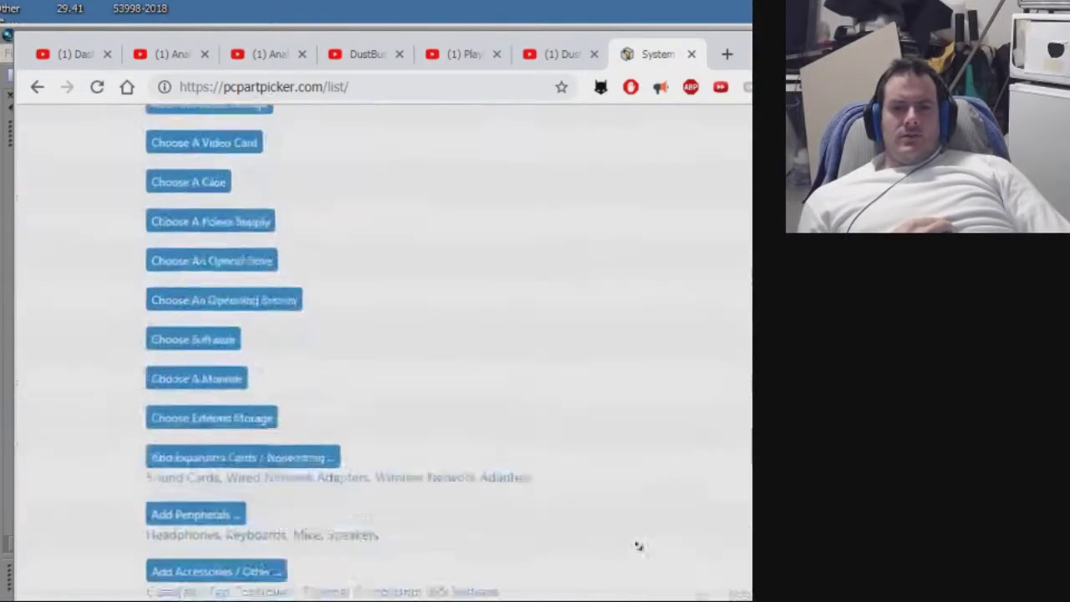
scroll(513, 310, up, 15)
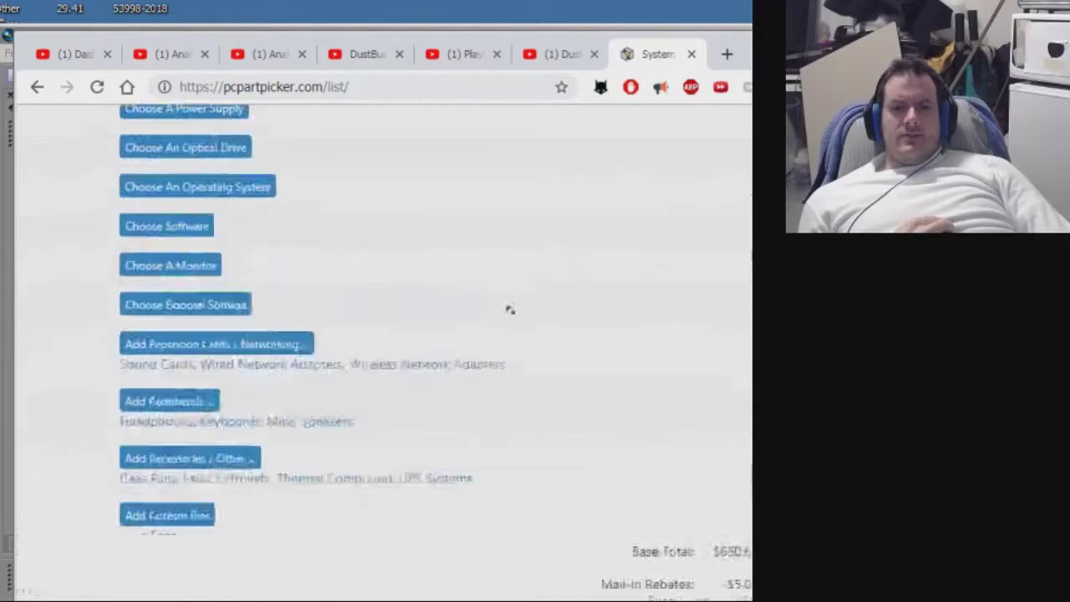
scroll(538, 501, down, 3)
scroll(540, 465, down, 3)
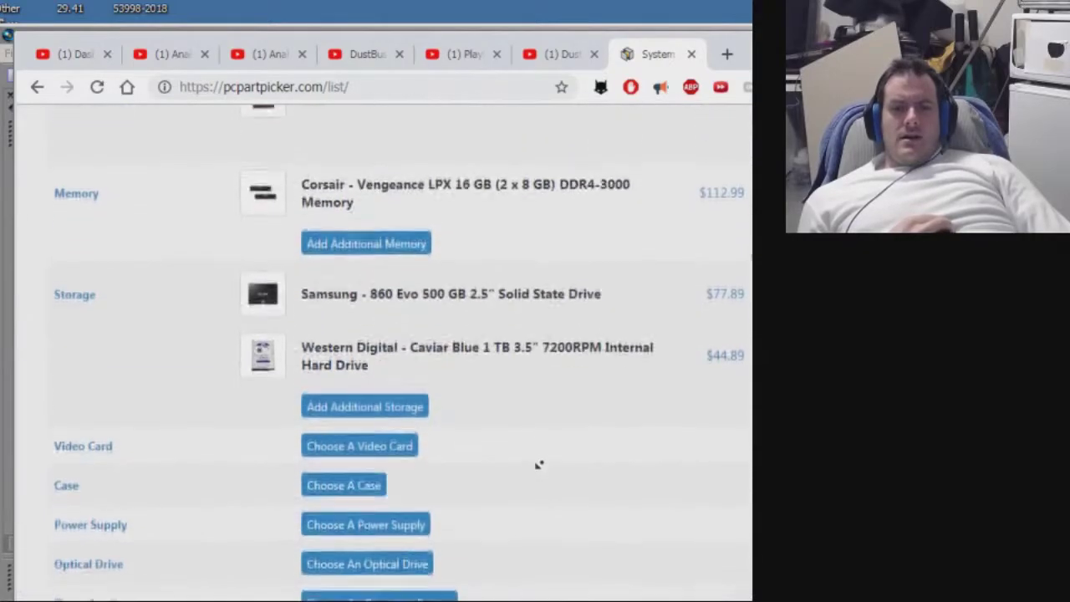
scroll(535, 365, up, 6)
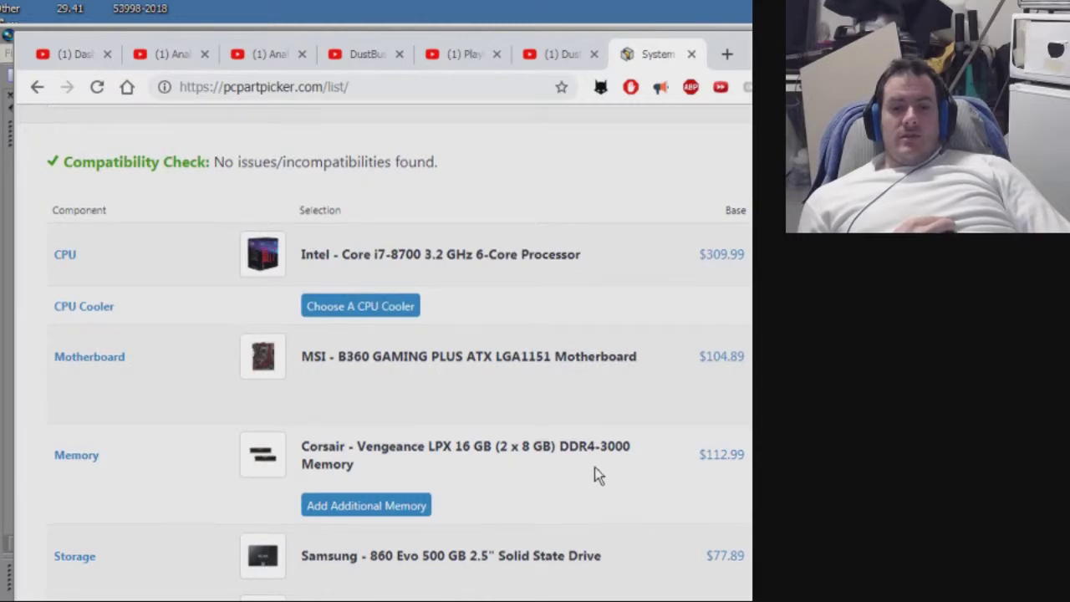
scroll(594, 464, down, 3)
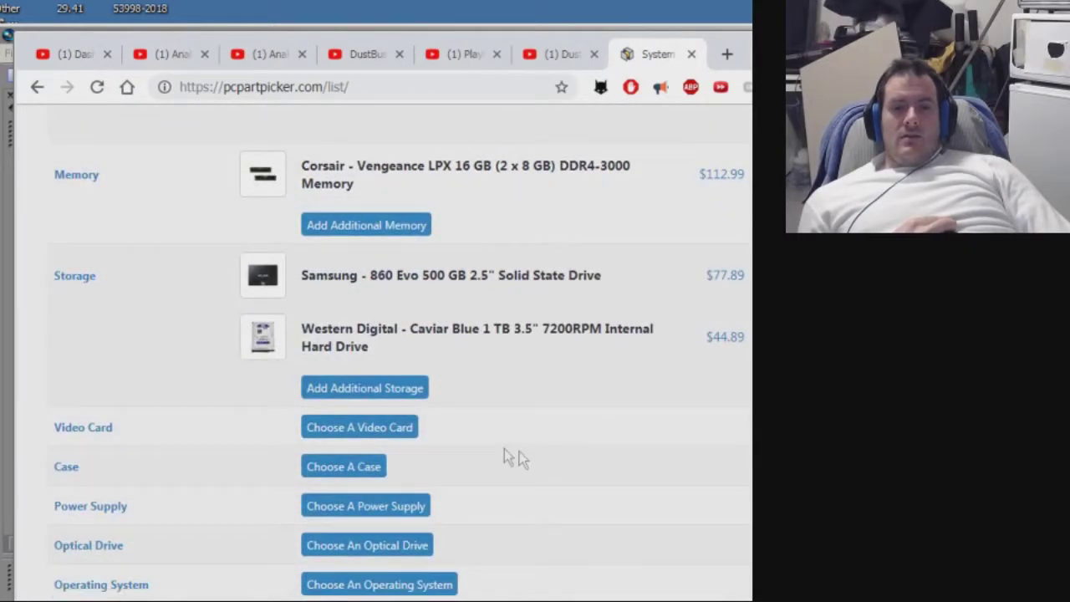
Open the video card selection and look through the listed cards' chipsets, memory sizes, ratings and prices.
click(396, 430)
scroll(627, 401, right, 3)
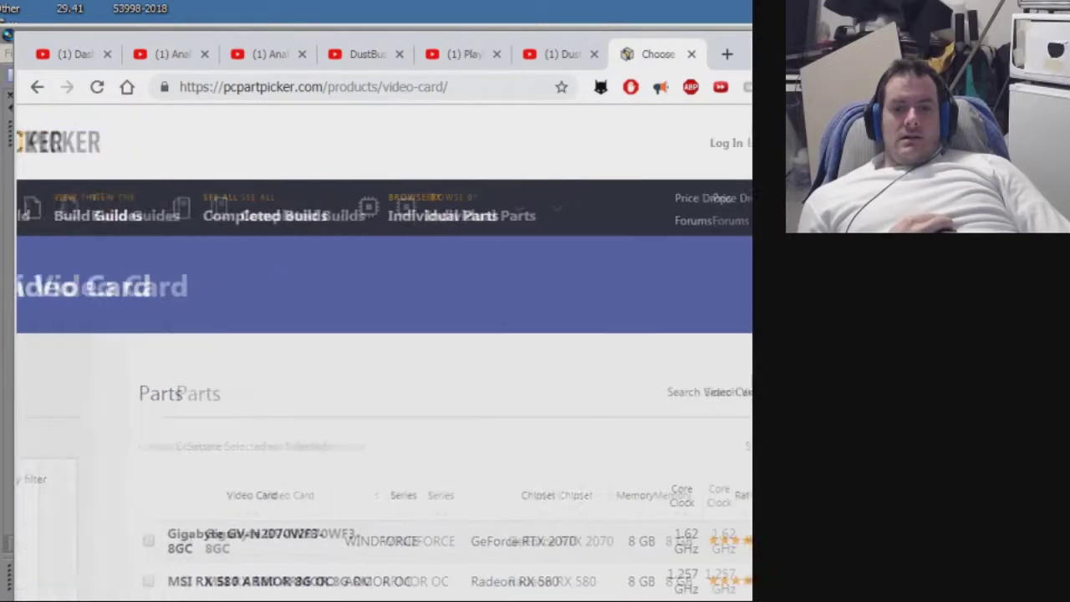
scroll(572, 404, down, 2)
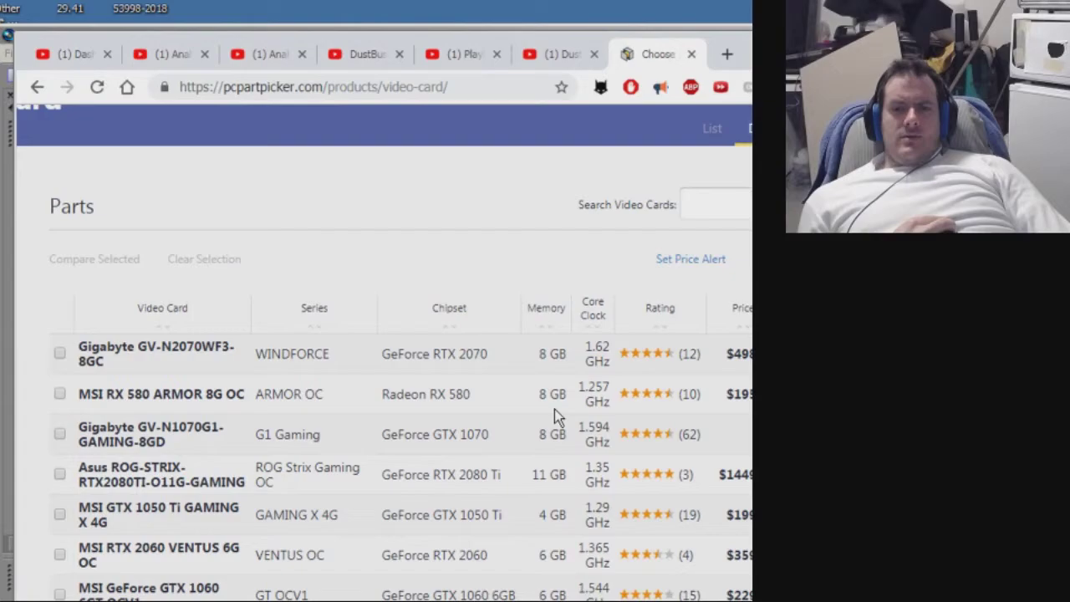
scroll(554, 410, down, 1)
scroll(554, 418, down, 3)
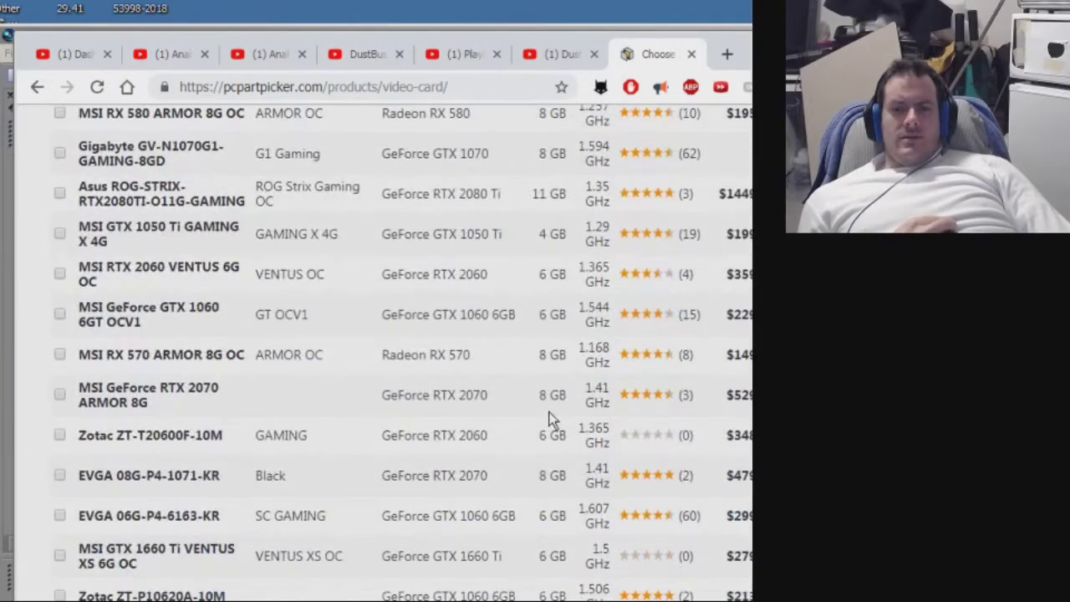
scroll(545, 418, down, 2)
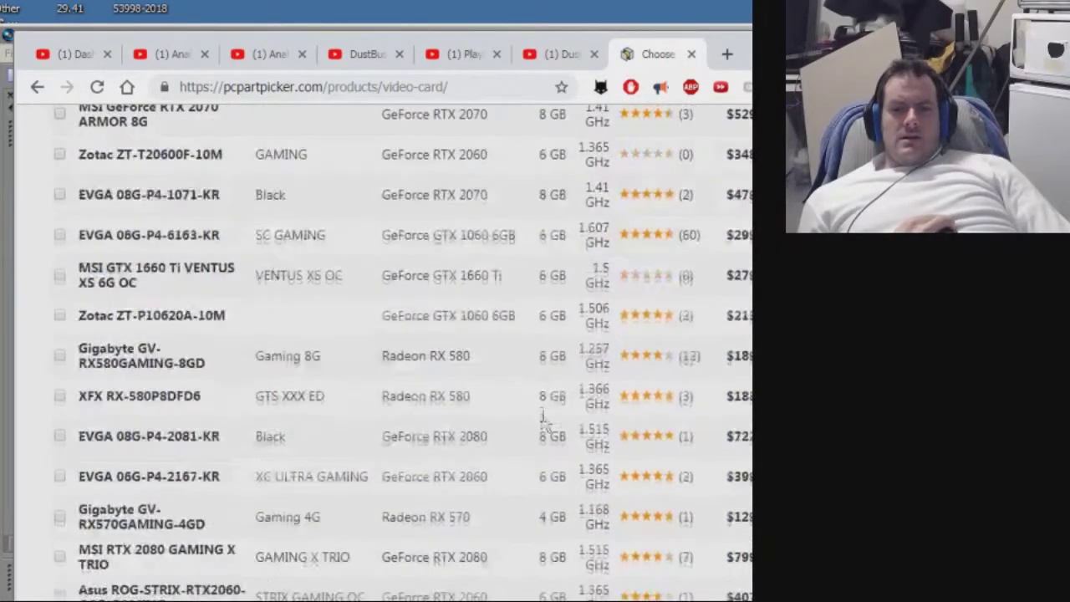
scroll(542, 416, down, 1)
scroll(542, 416, down, 2)
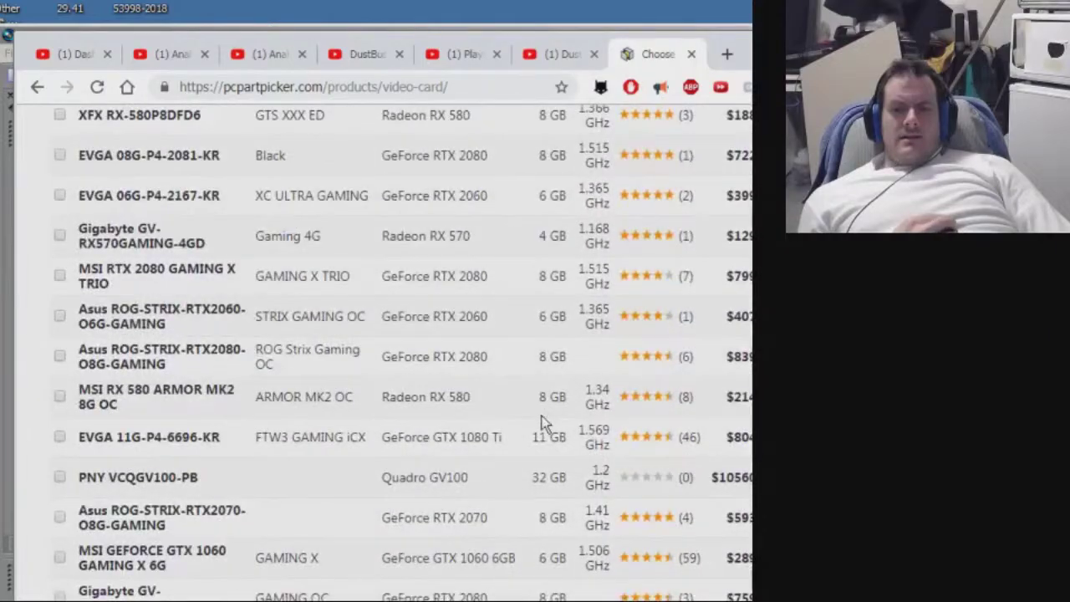
scroll(543, 416, down, 2)
scroll(543, 416, down, 2)
scroll(540, 415, up, 12)
scroll(619, 407, up, 1)
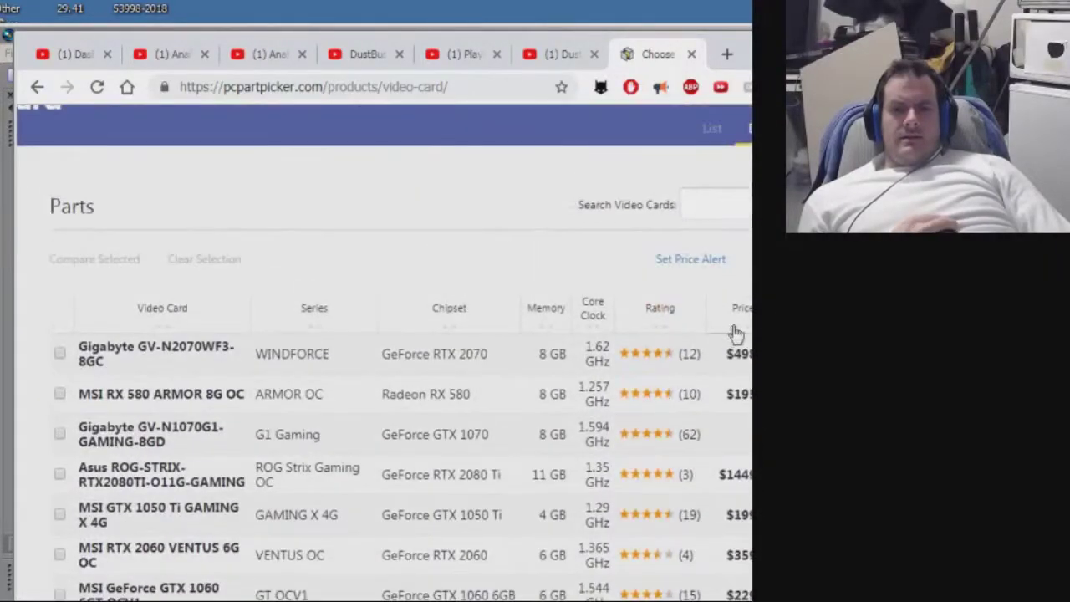
Sort the video cards by lowest price and add the Sapphire Radeon R7 350 2 GB (11251-10) to the part list.
click(743, 312)
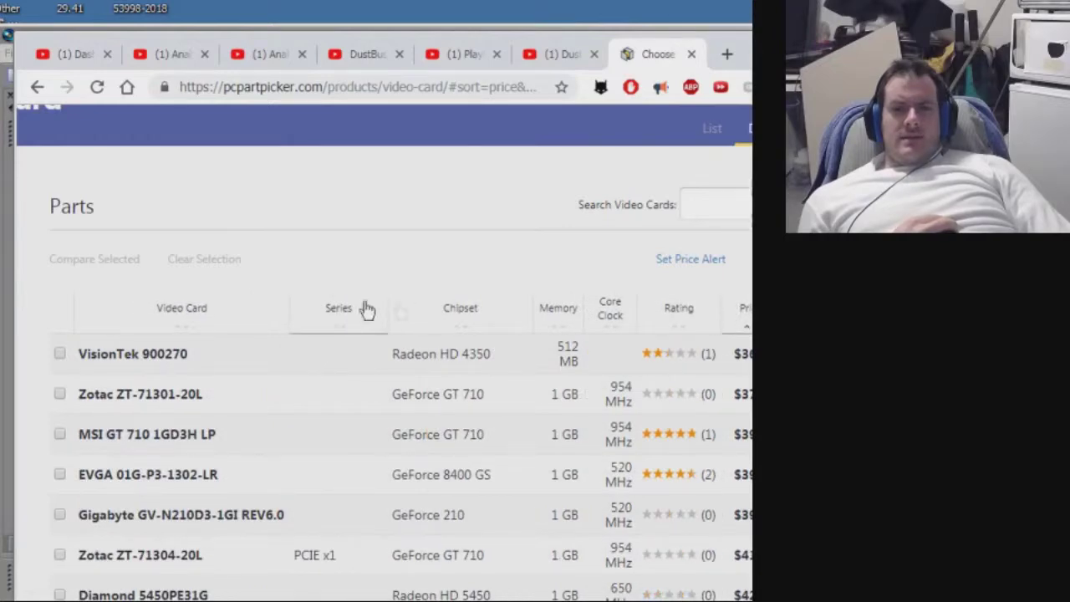
scroll(347, 291, down, 1)
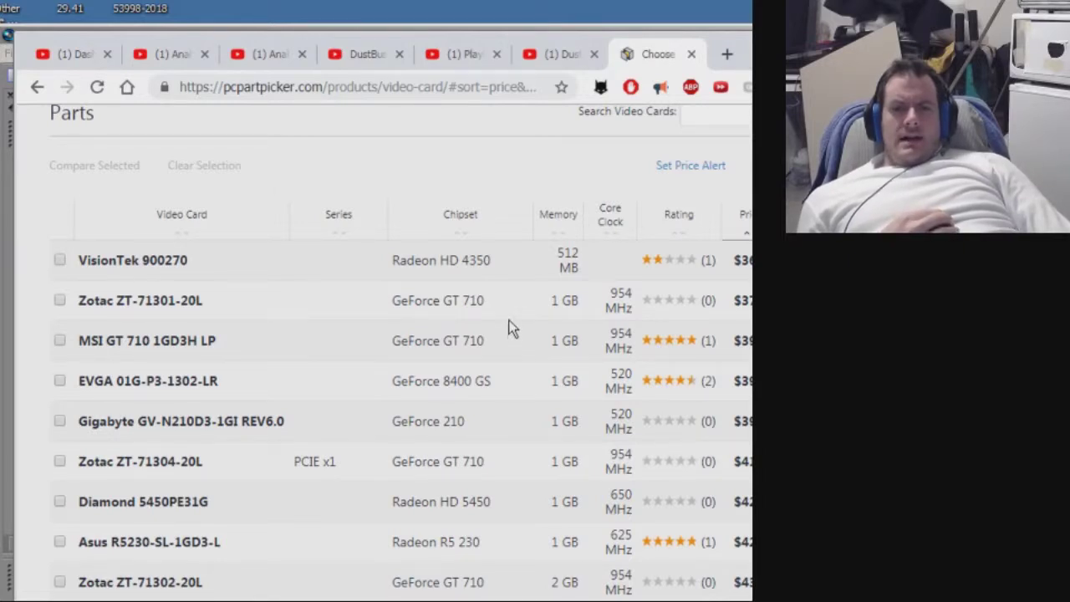
scroll(505, 282, down, 2)
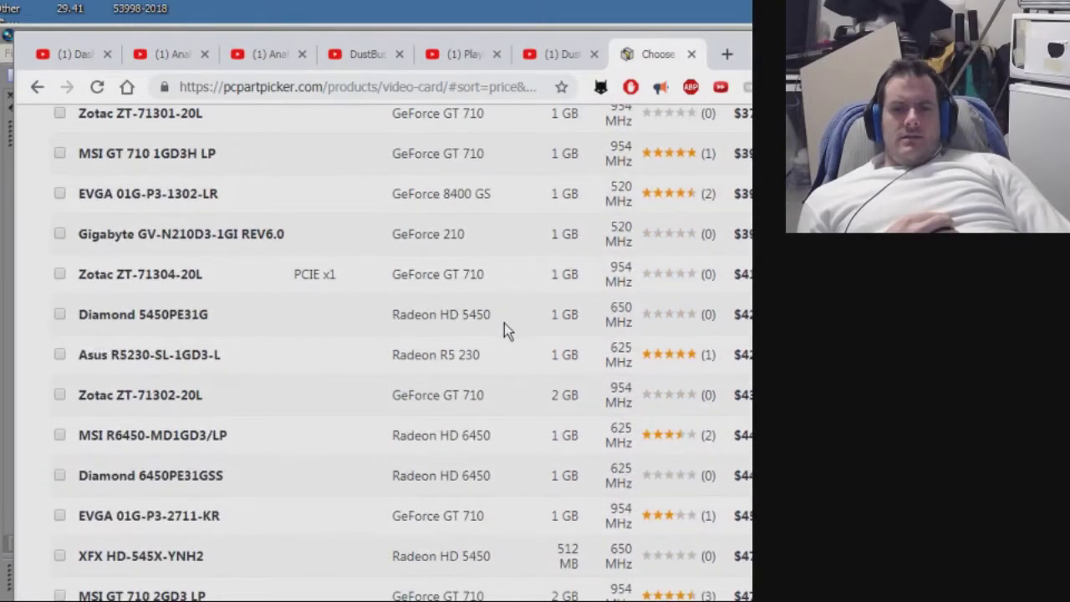
scroll(501, 331, down, 5)
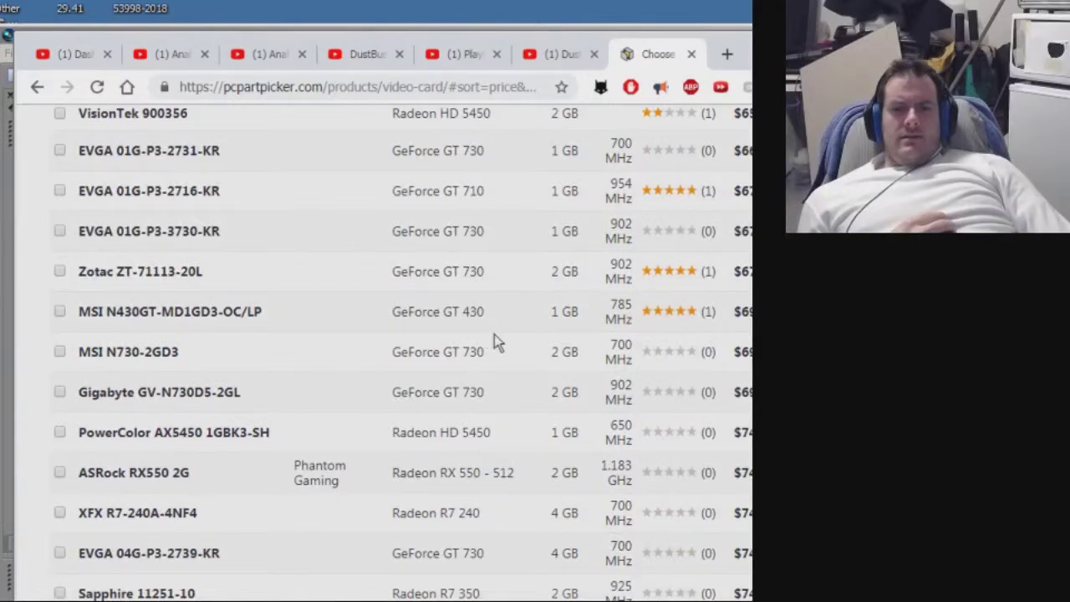
scroll(499, 342, down, 1)
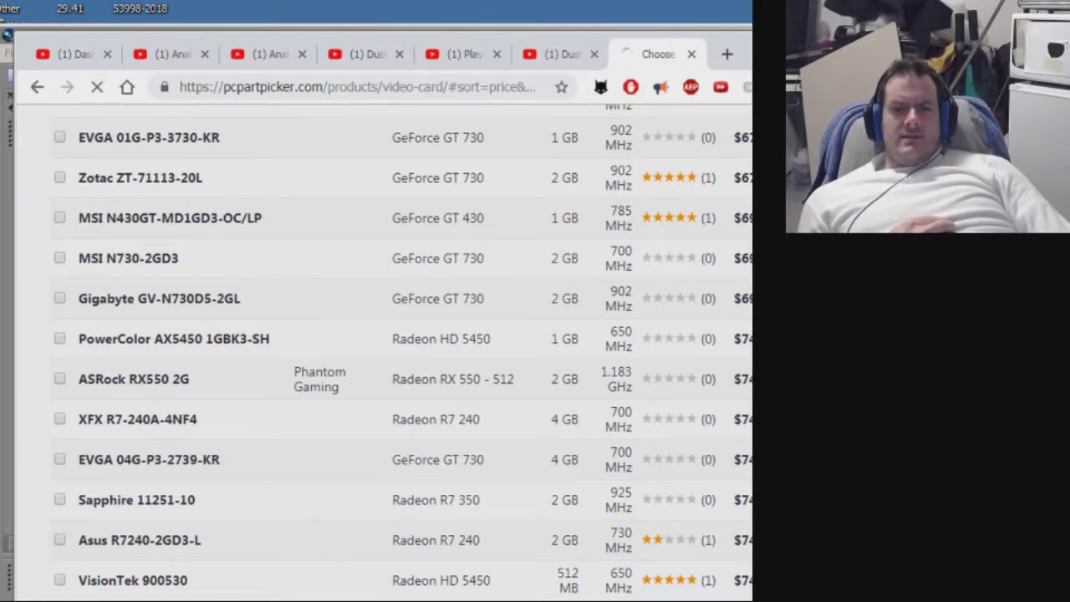
Review the part list with the new video card and the component categories still empty.
scroll(585, 518, down, 2)
scroll(588, 528, down, 5)
scroll(552, 513, down, 2)
scroll(535, 492, left, 1)
scroll(541, 487, down, 1)
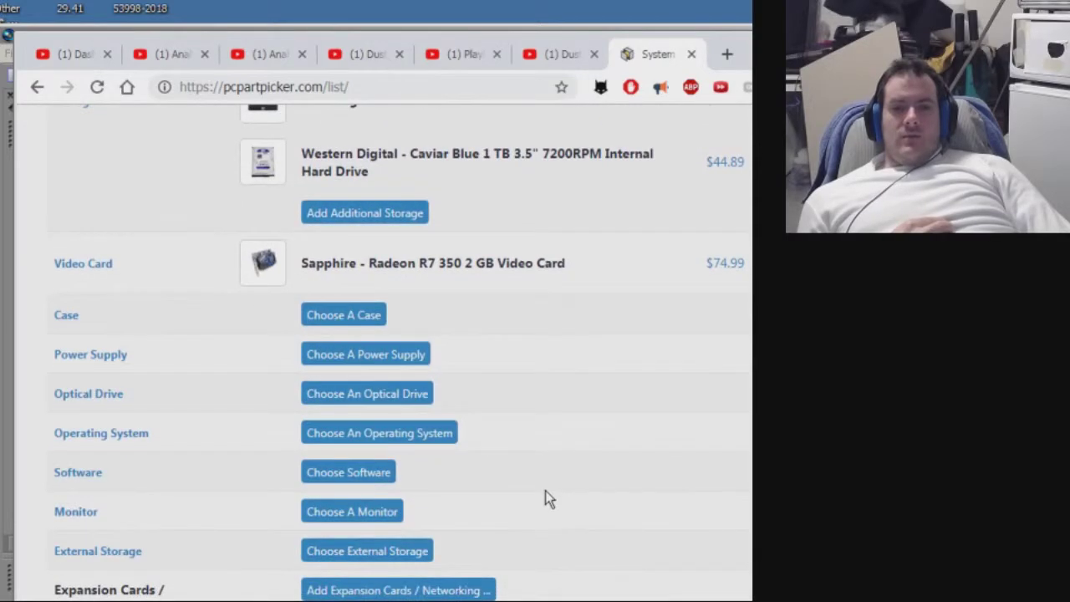
scroll(545, 495, up, 2)
scroll(546, 500, down, 1)
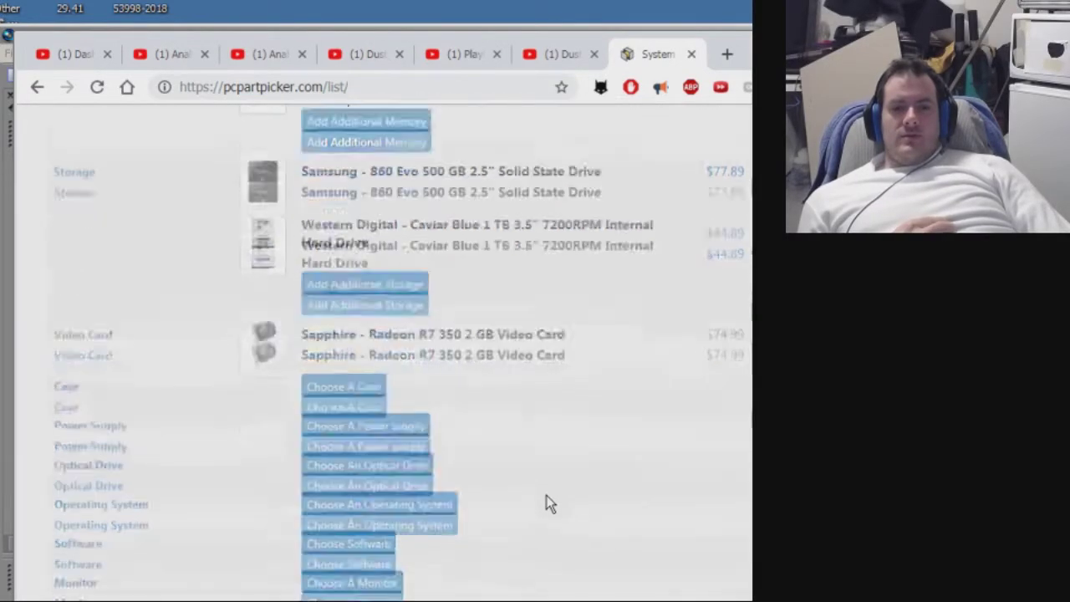
scroll(548, 502, down, 1)
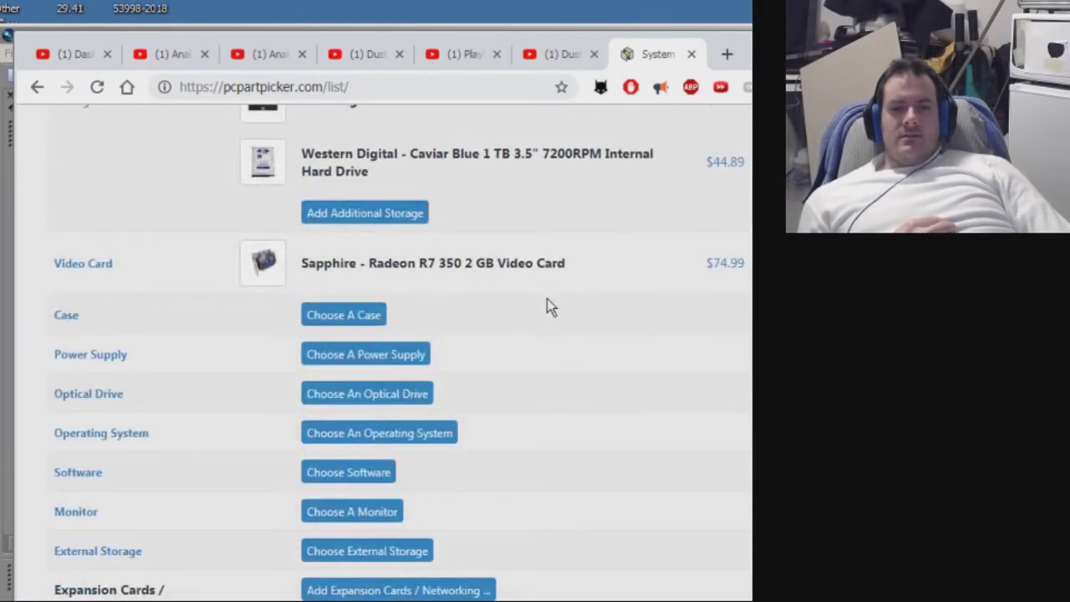
scroll(550, 306, down, 1)
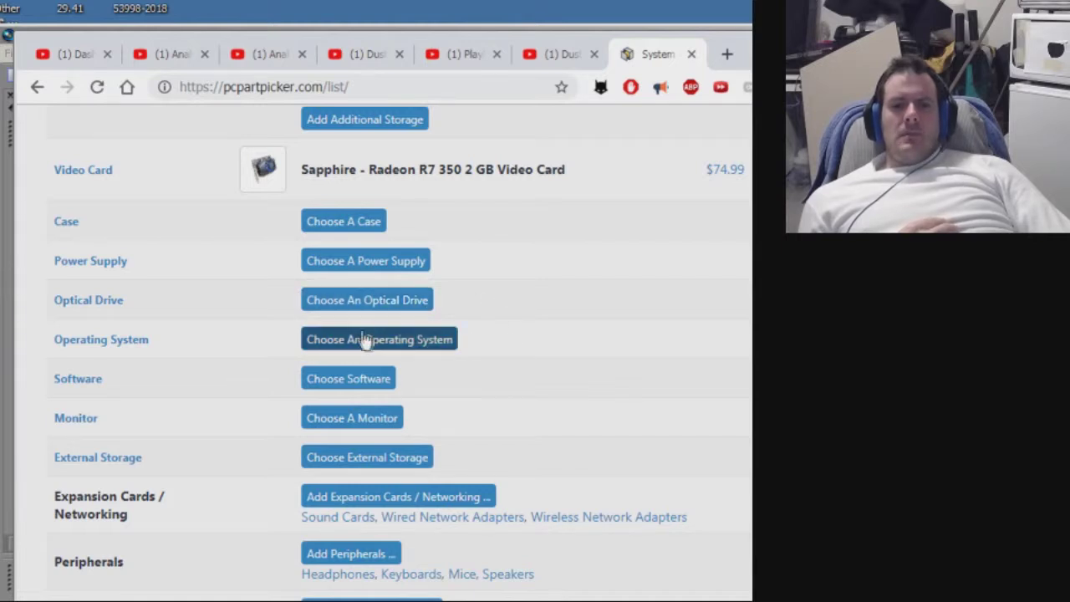
click(447, 343)
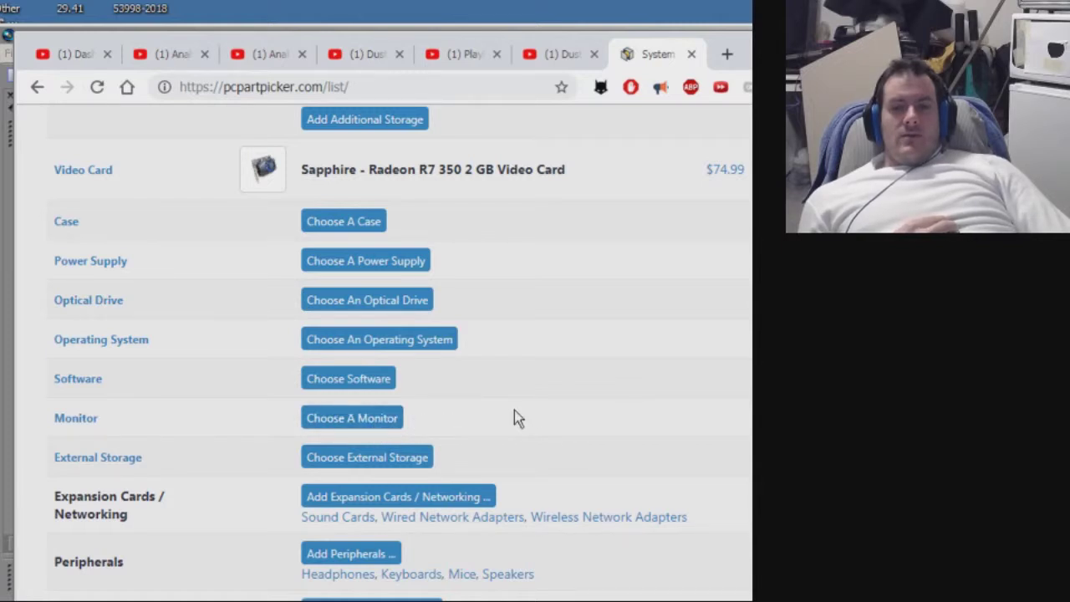
click(574, 595)
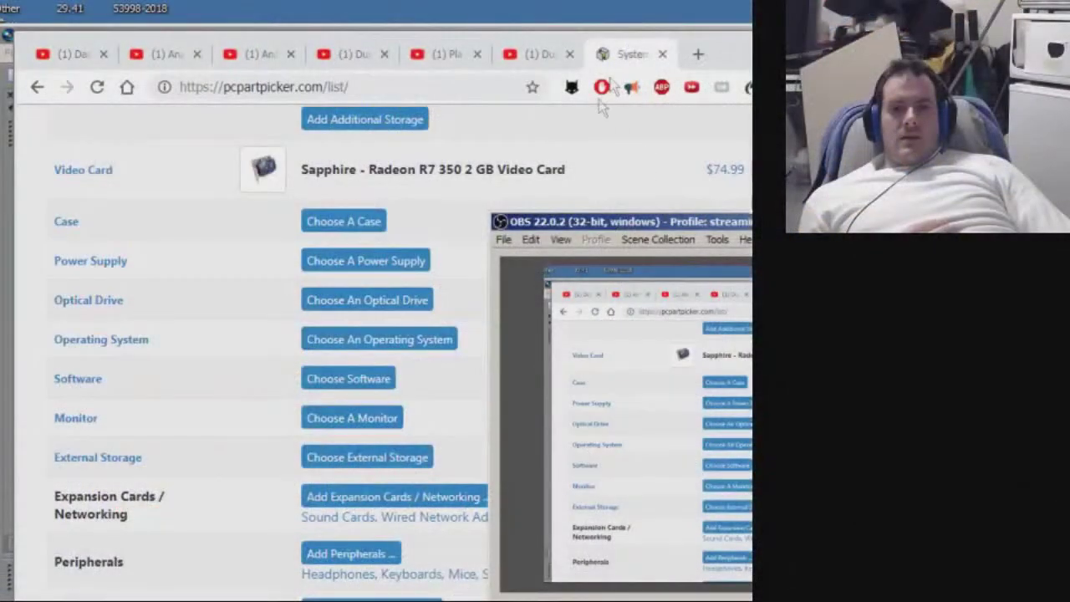
click(615, 81)
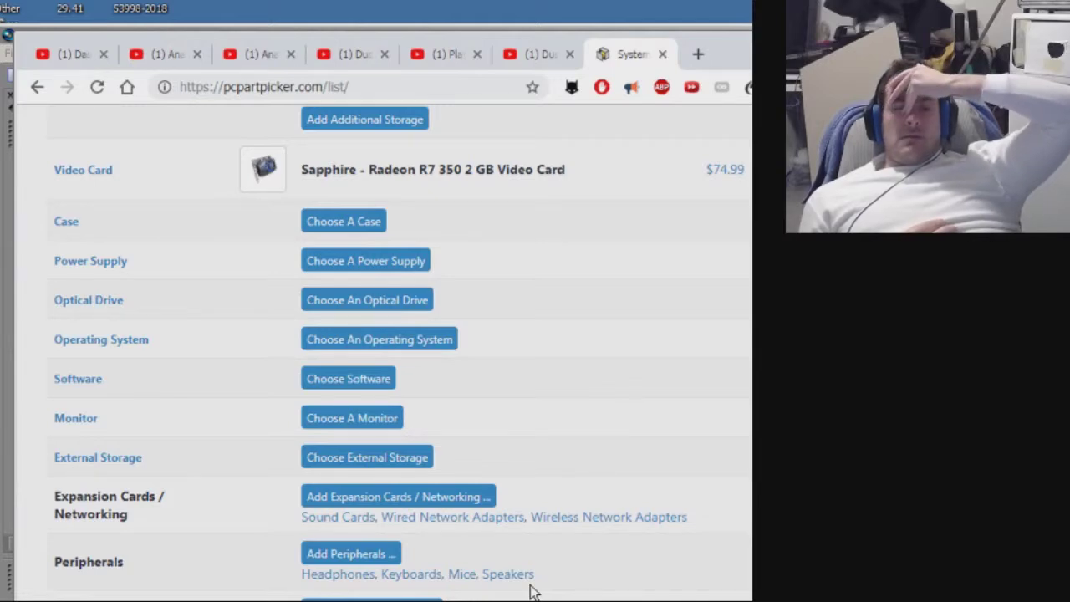
Check the base total, mail-in rebates and final total at the end of the part list.
middle_click(666, 385)
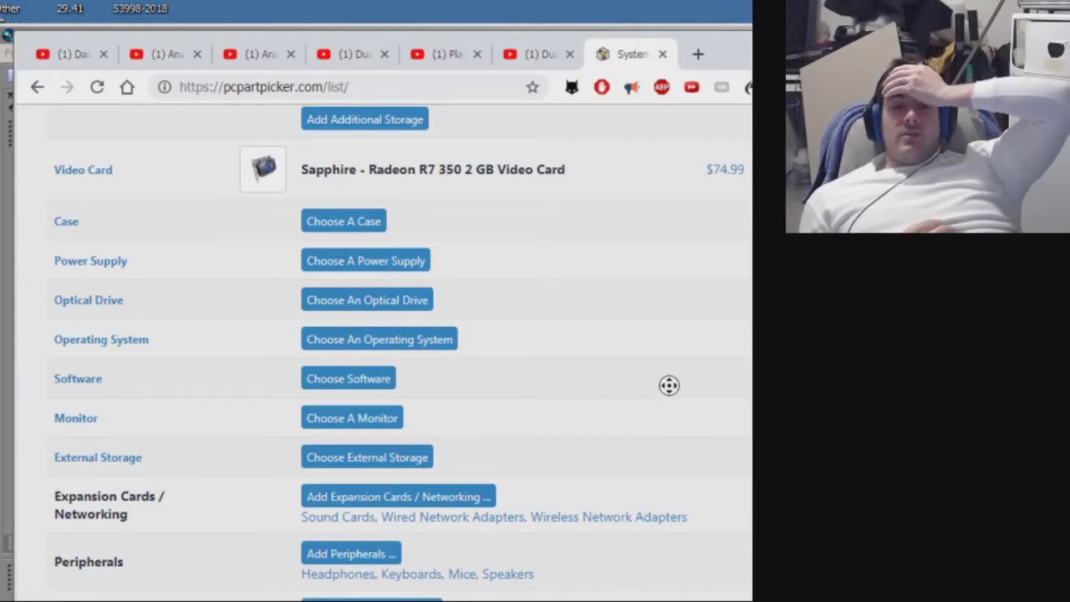
middle_click(707, 422)
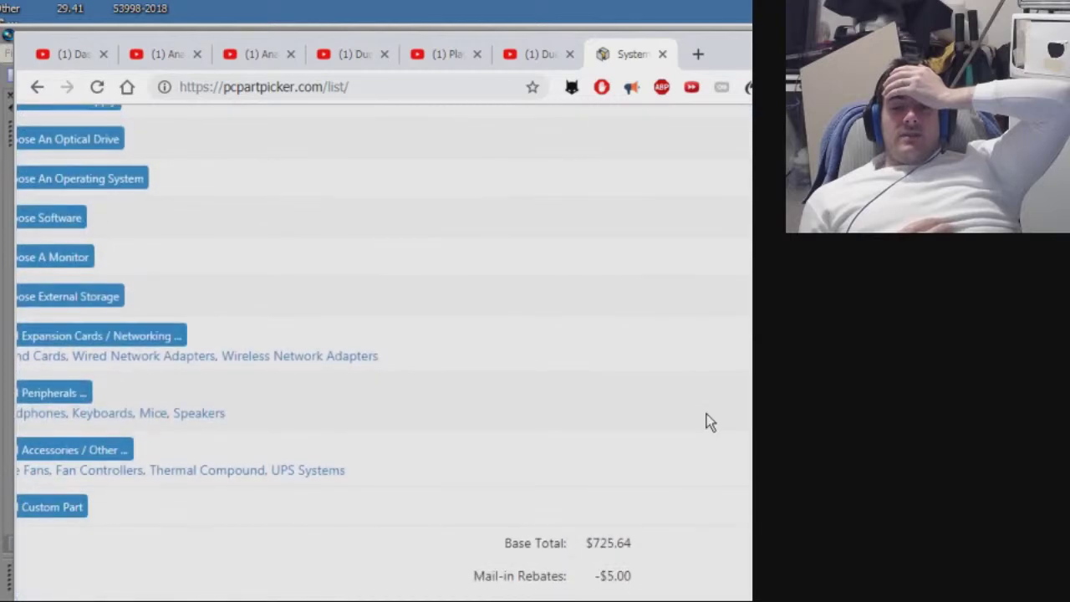
scroll(726, 430, down, 1)
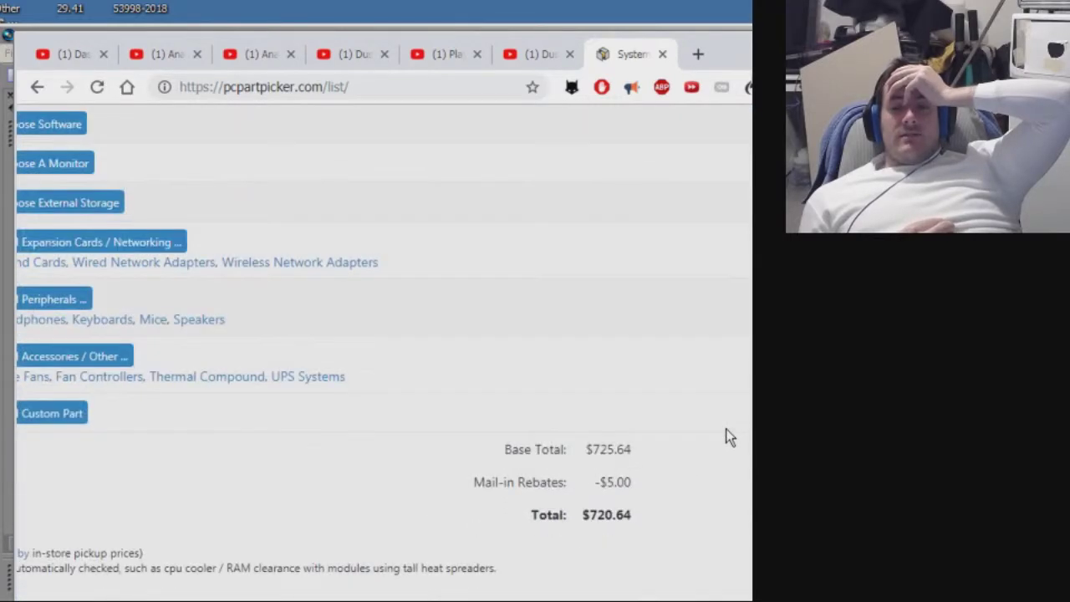
middle_click(711, 413)
middle_click(593, 410)
Remove the Western Digital Caviar Blue 1 TB hard drive from the part list.
scroll(598, 421, up, 3)
scroll(598, 421, down, 1)
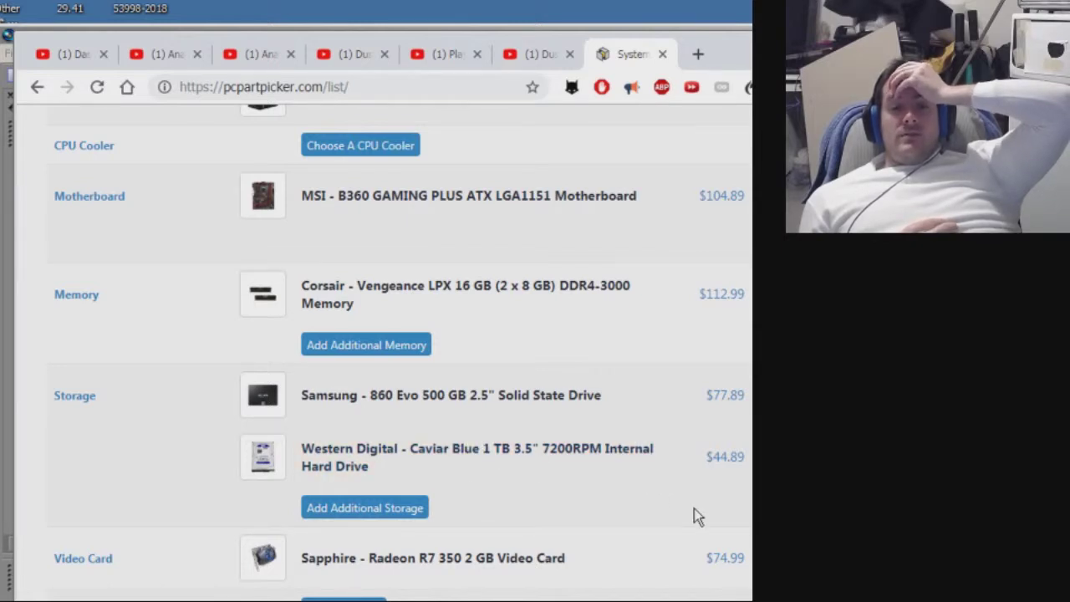
scroll(694, 519, right, 3)
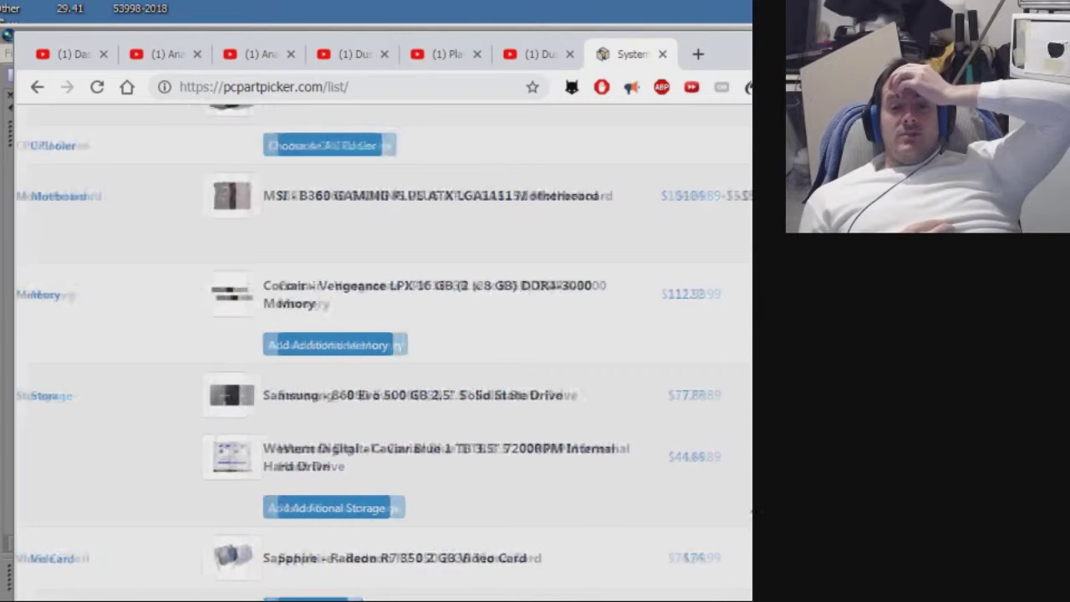
scroll(727, 530, right, 2)
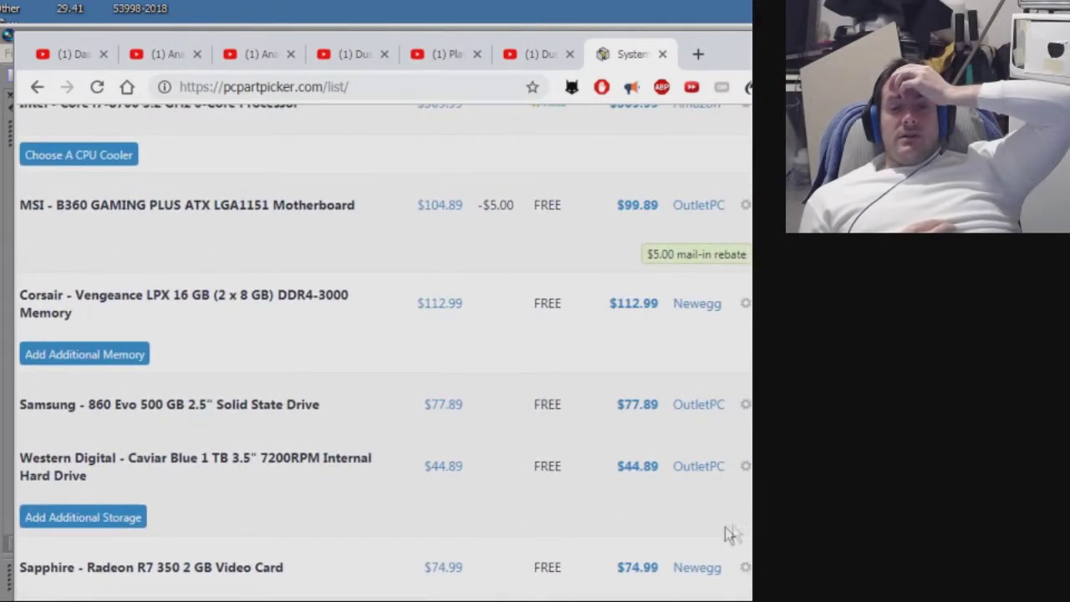
key(F5)
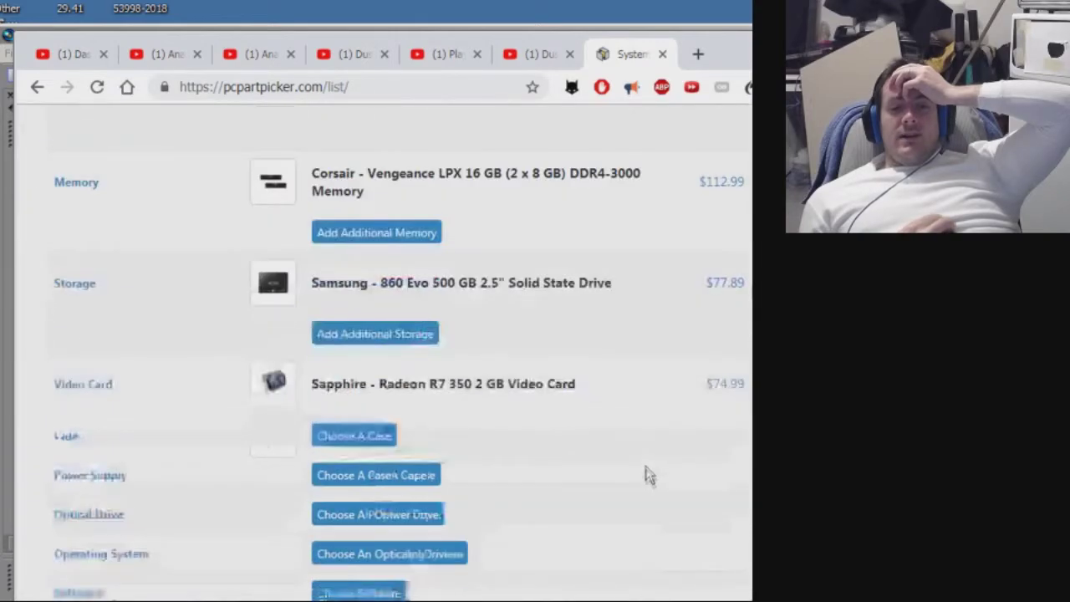
Review the reduced part list from CPU to video card, including the compatibility check and each part's price.
middle_click(652, 507)
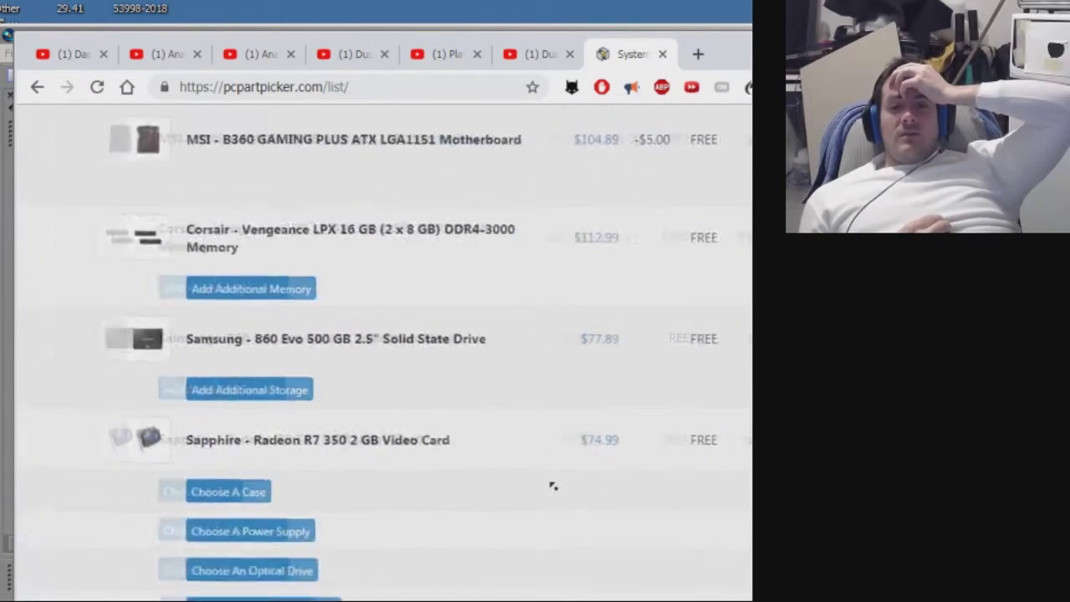
click(554, 485)
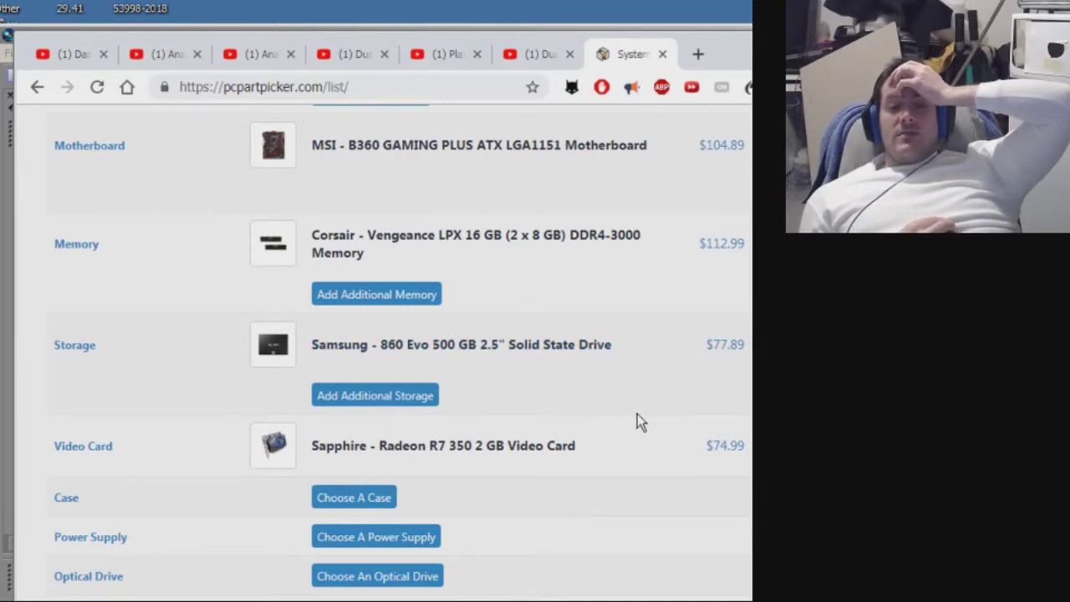
scroll(615, 380, up, 1)
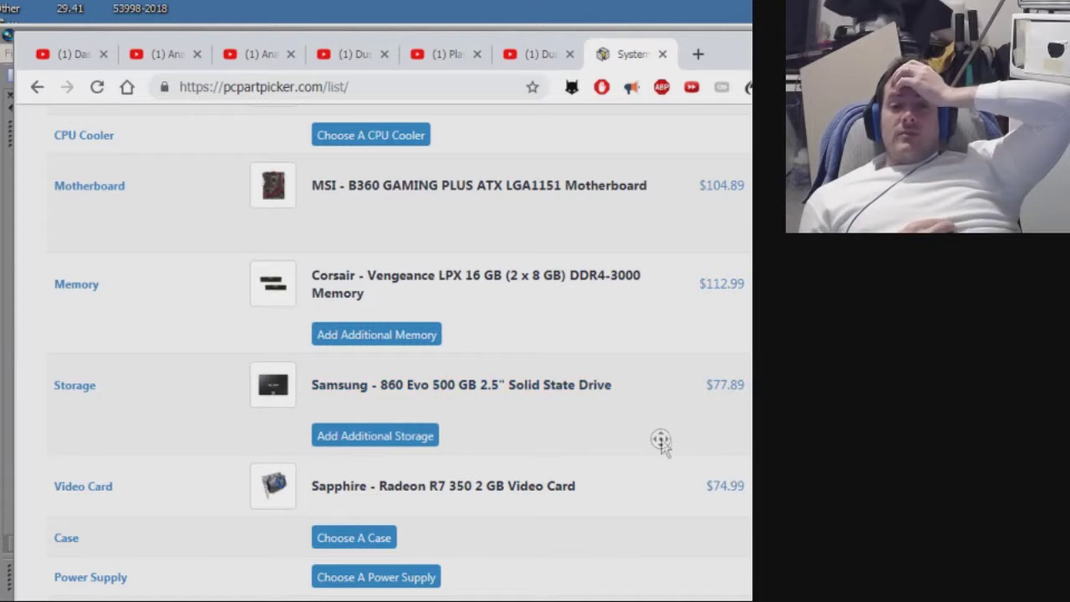
scroll(638, 413, up, 1)
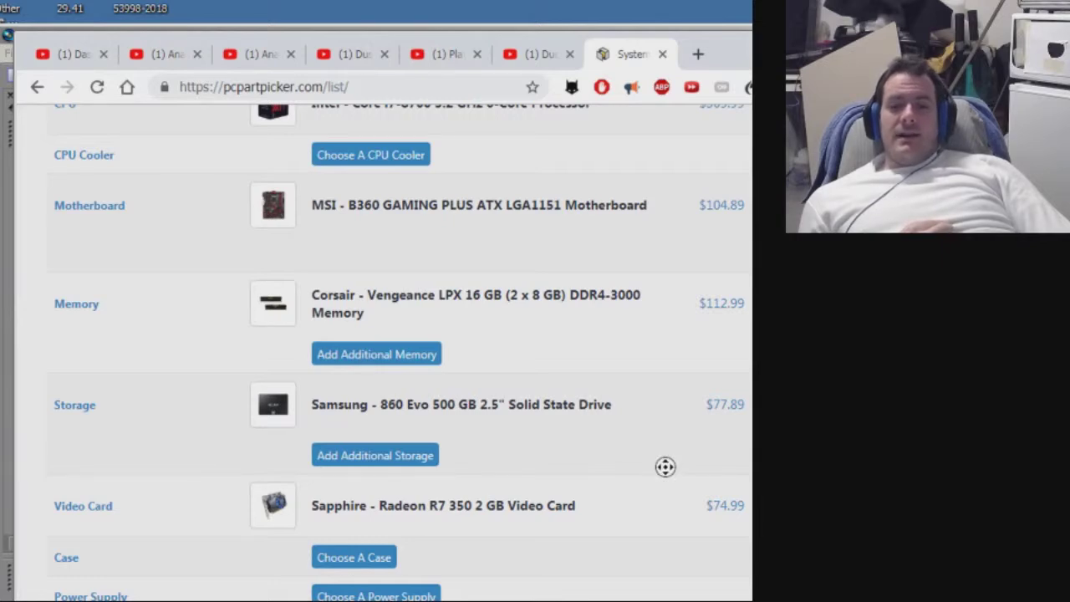
scroll(636, 452, up, 1)
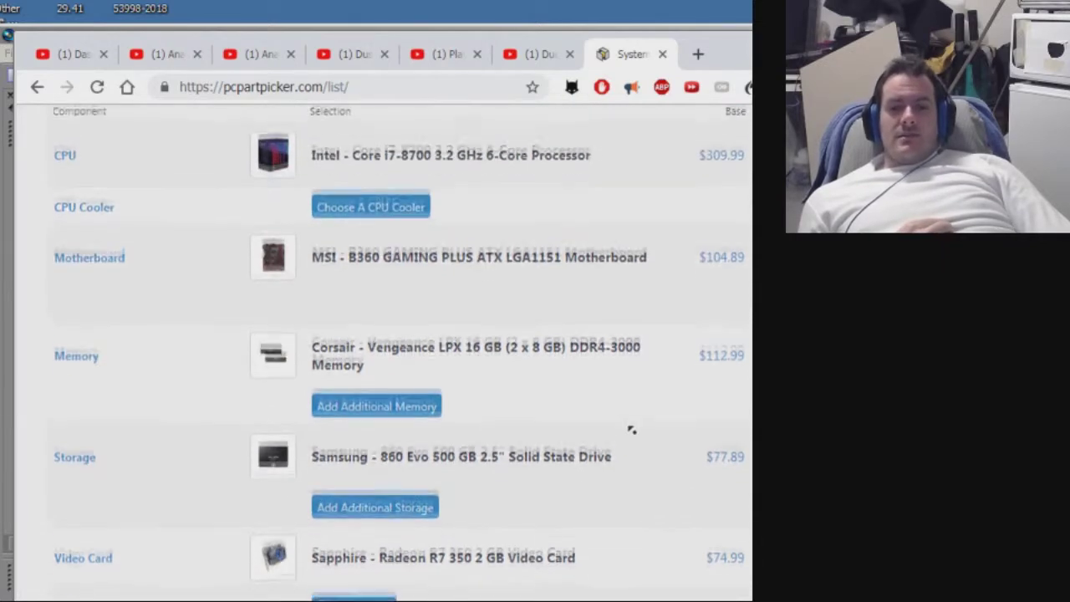
scroll(627, 451, up, 2)
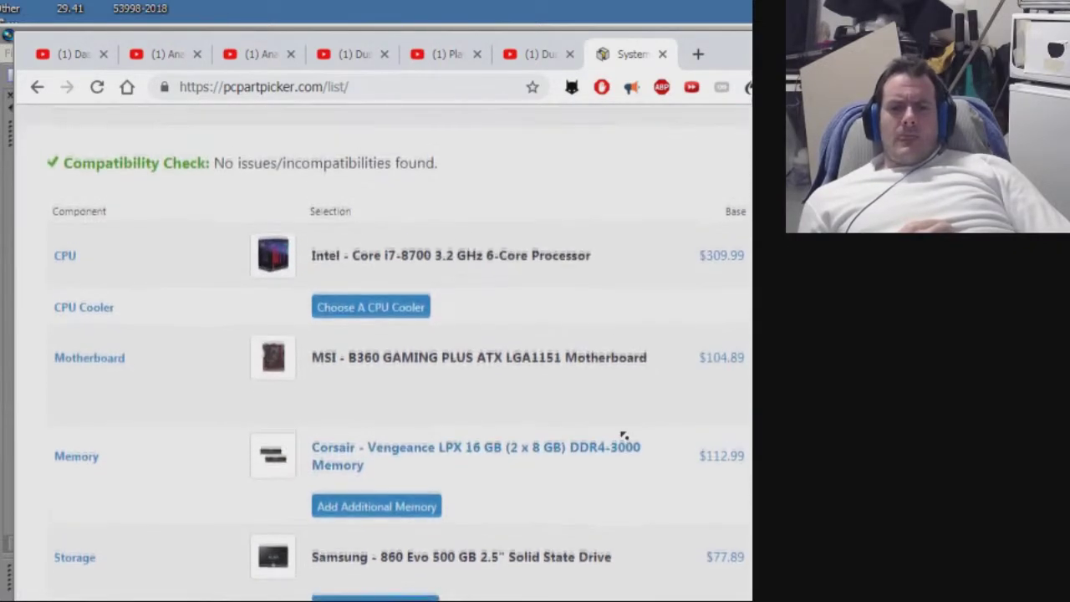
scroll(628, 439, down, 1)
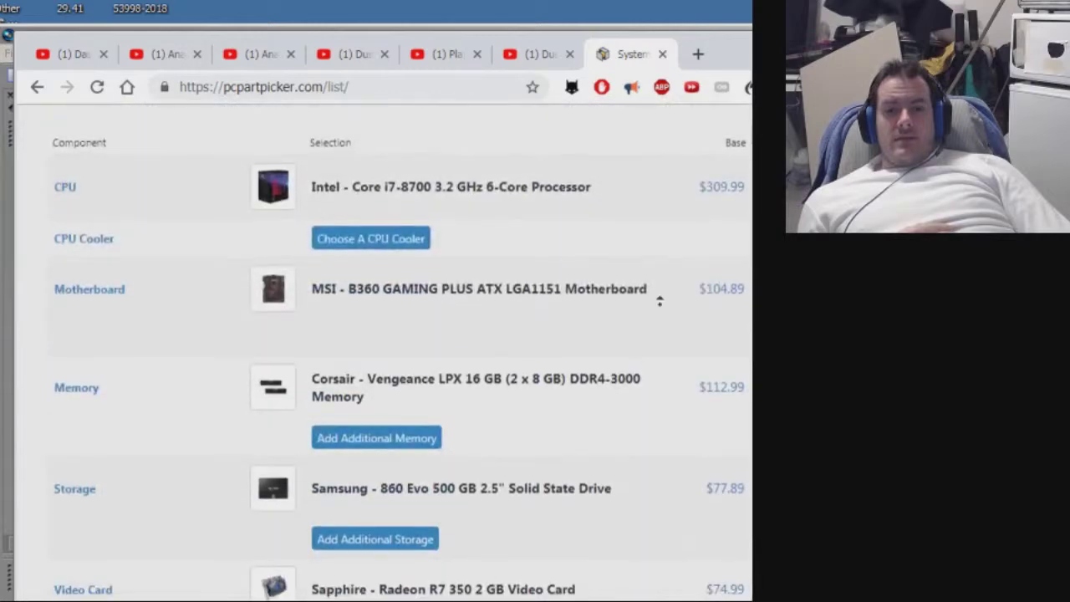
click(661, 346)
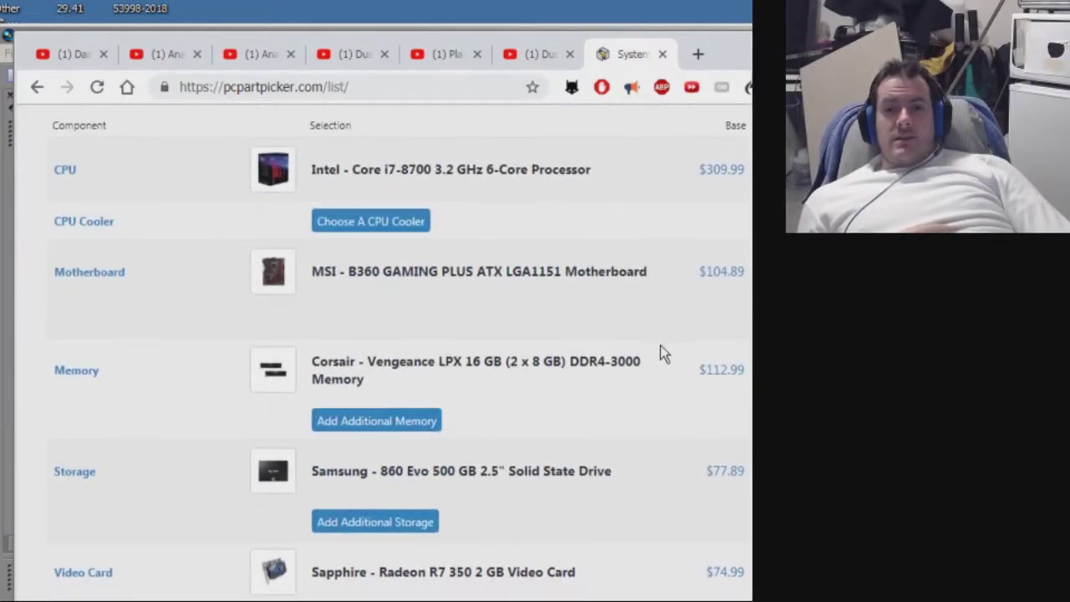
middle_click(690, 342)
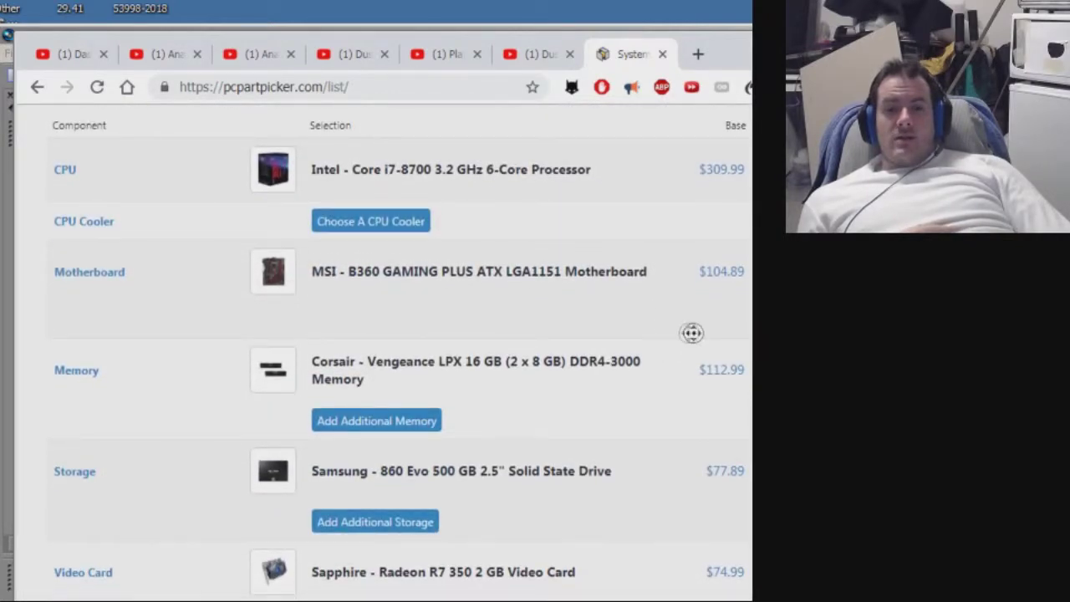
click(563, 348)
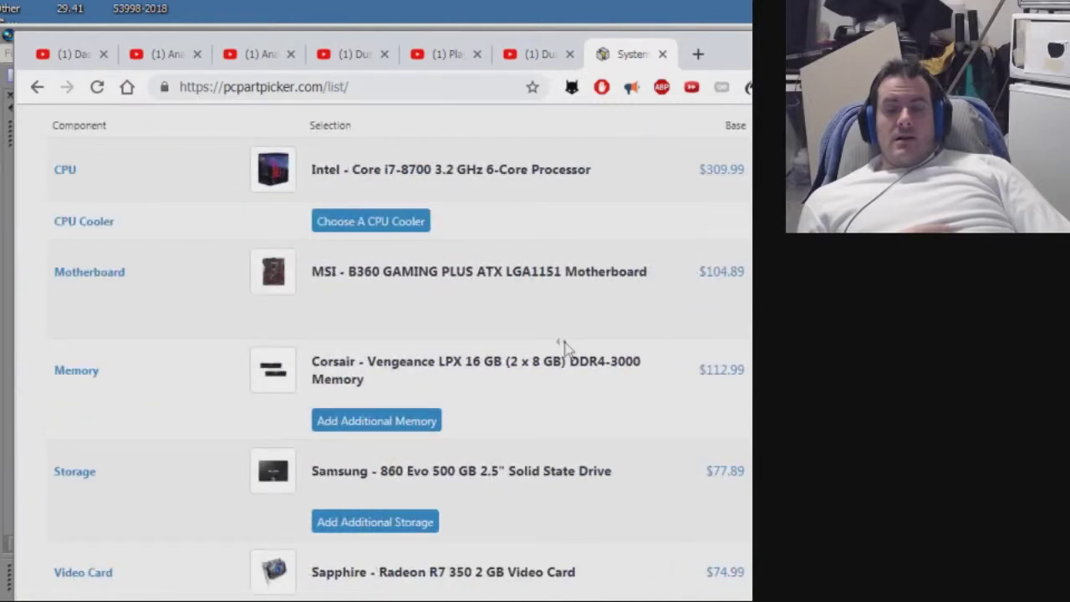
Remove the Sapphire Radeon R7 350 2 GB video card from the part list.
scroll(567, 348, down, 8)
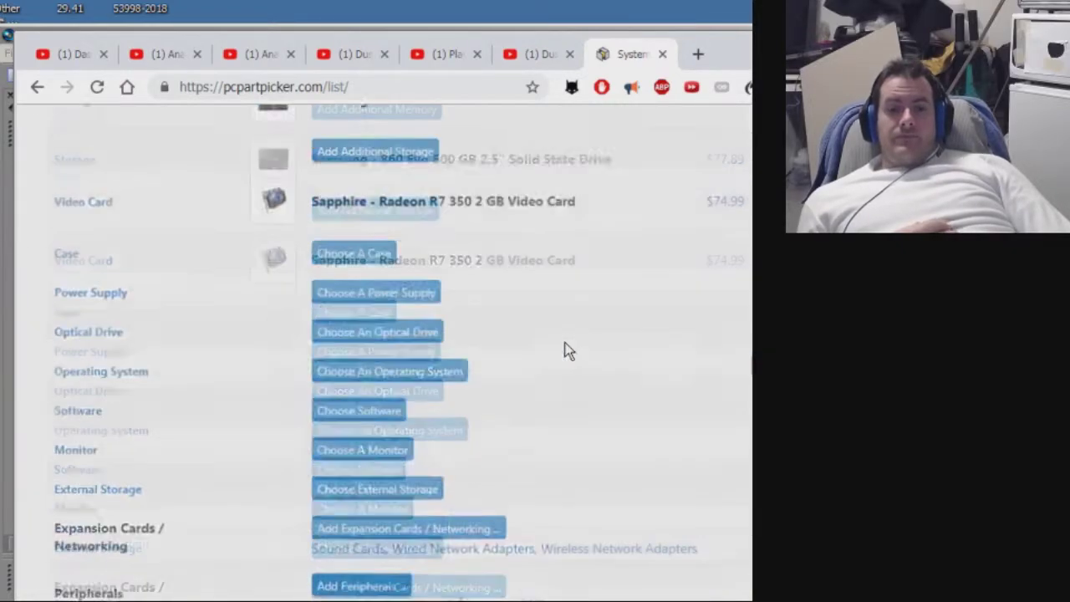
scroll(570, 344, up, 11)
scroll(574, 343, down, 3)
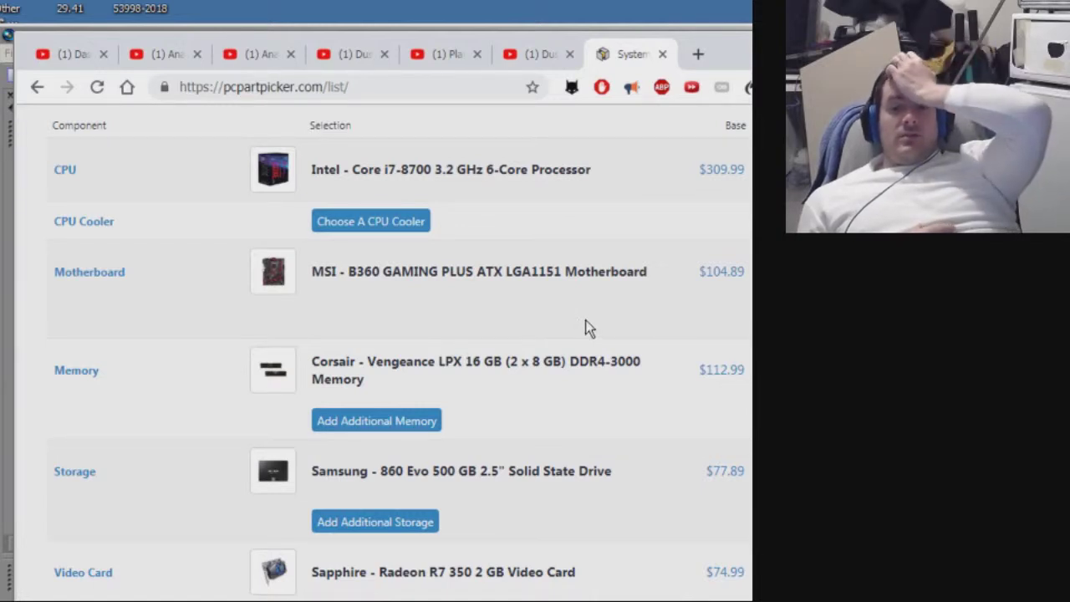
scroll(587, 327, down, 1)
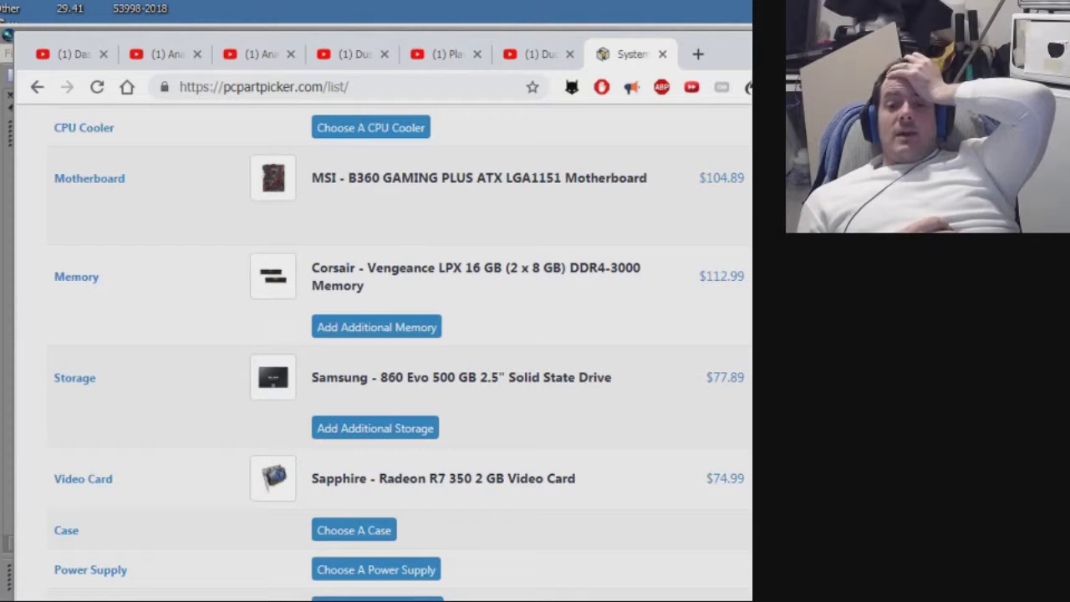
scroll(506, 521, right, 5)
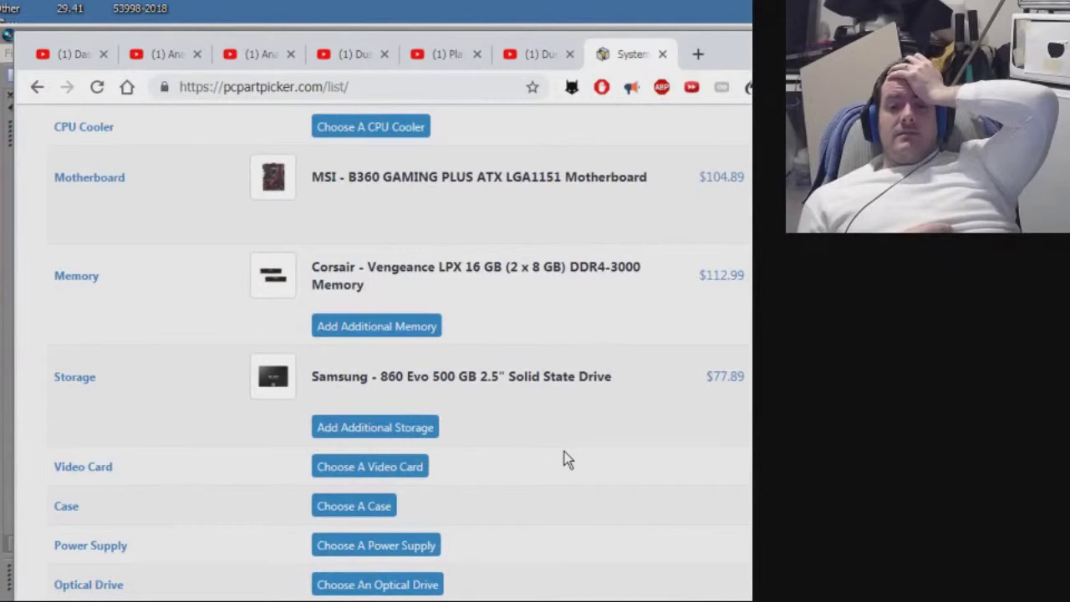
Open the video card selection for the build and look through the listed cards' chipsets, memory and prices.
click(392, 474)
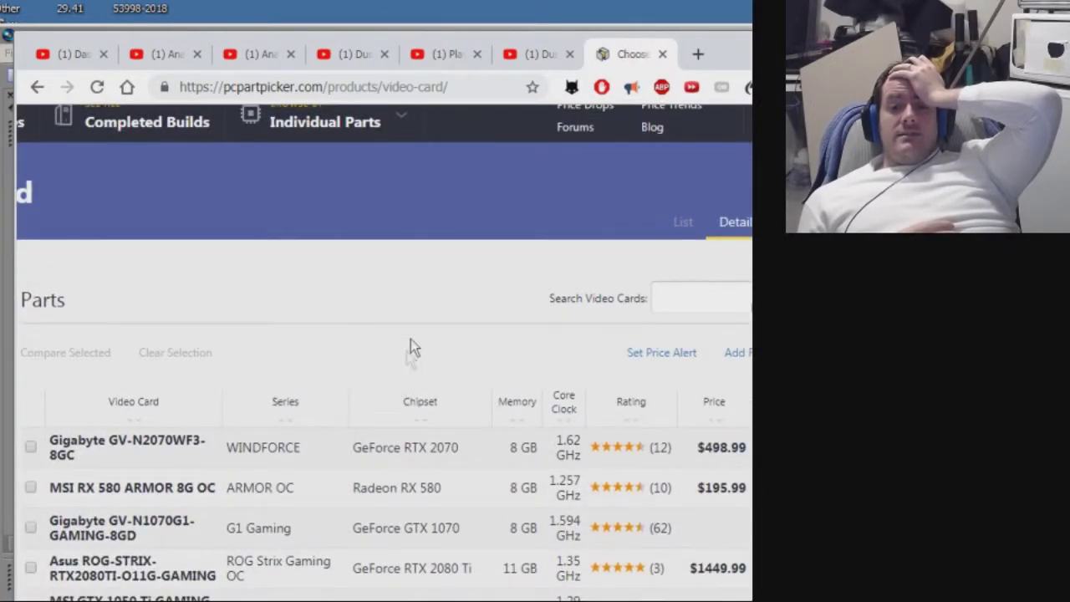
scroll(422, 335, down, 2)
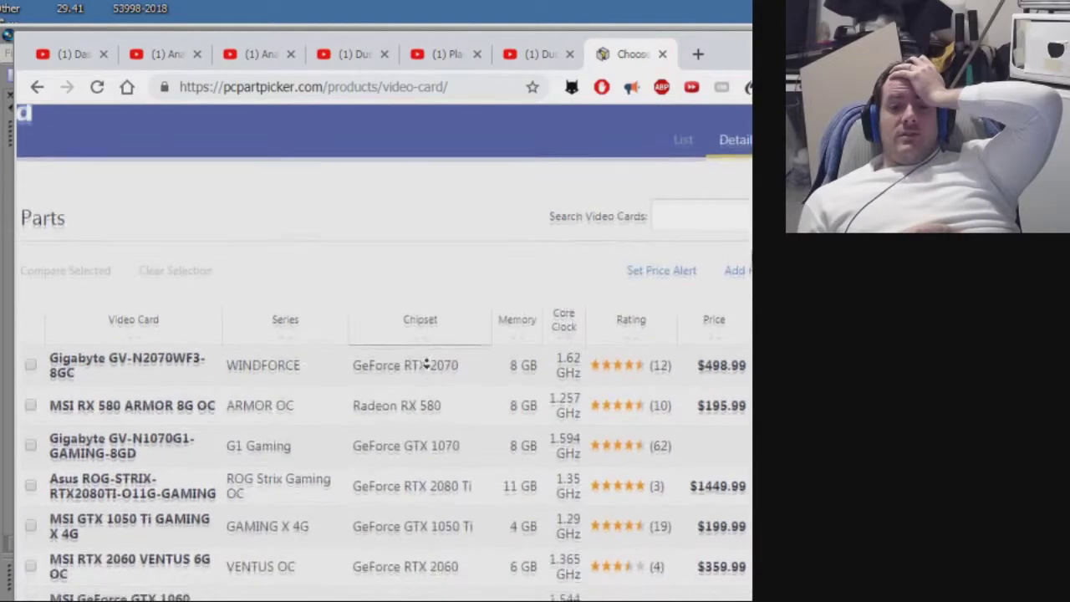
scroll(426, 362, down, 1)
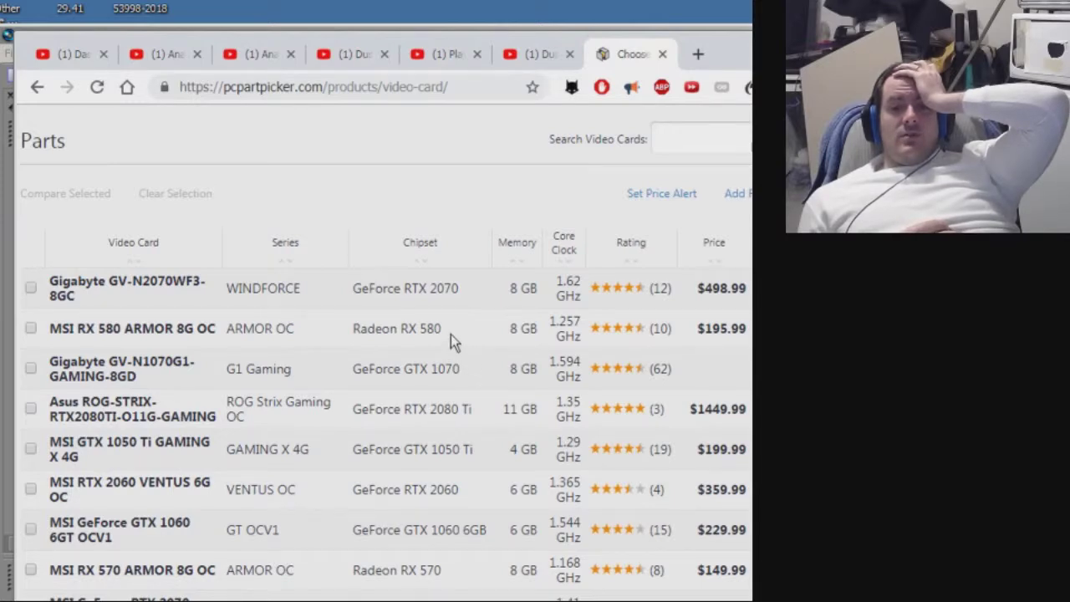
scroll(451, 334, down, 1)
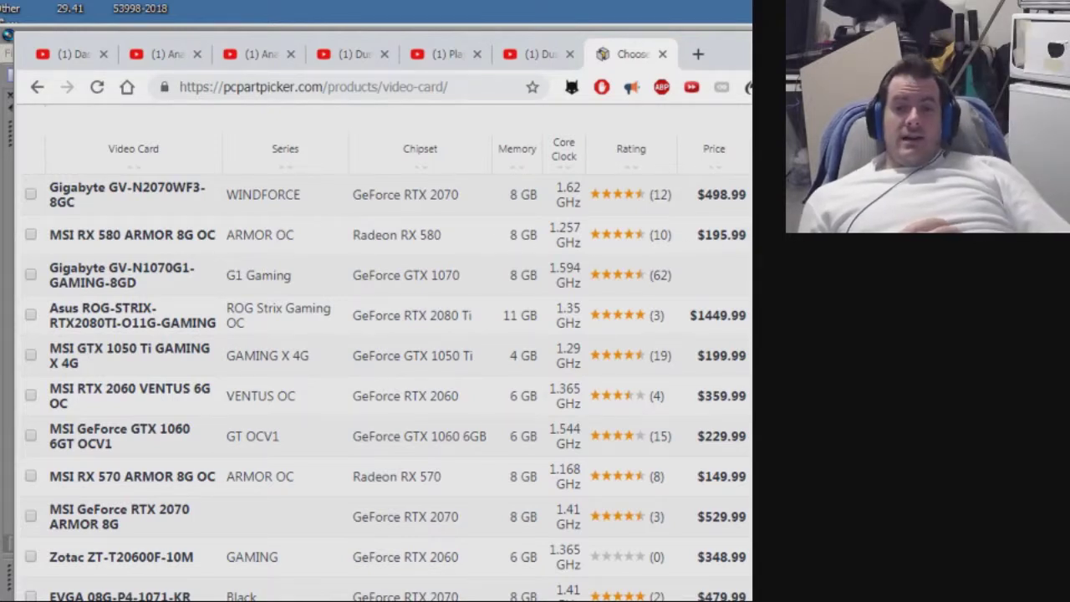
Compare the MSI RX 580 ARMOR 8G OC, Gigabyte GTX 1070 and MSI RX 570 ARMOR 8G OC entries by highlighting them in the video card list.
drag(748, 237, 53, 243)
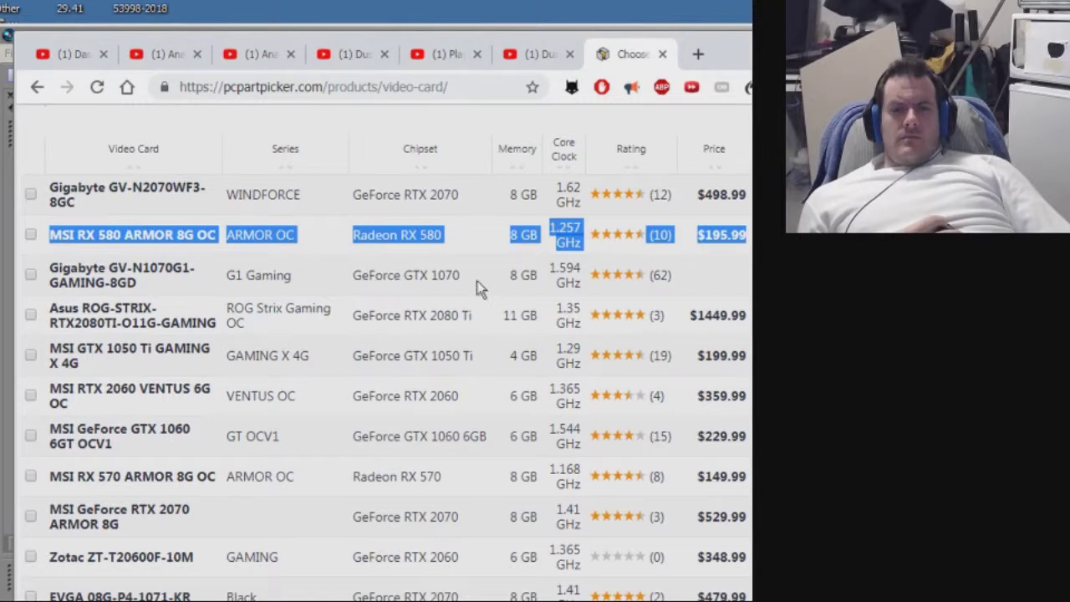
drag(471, 275, 399, 276)
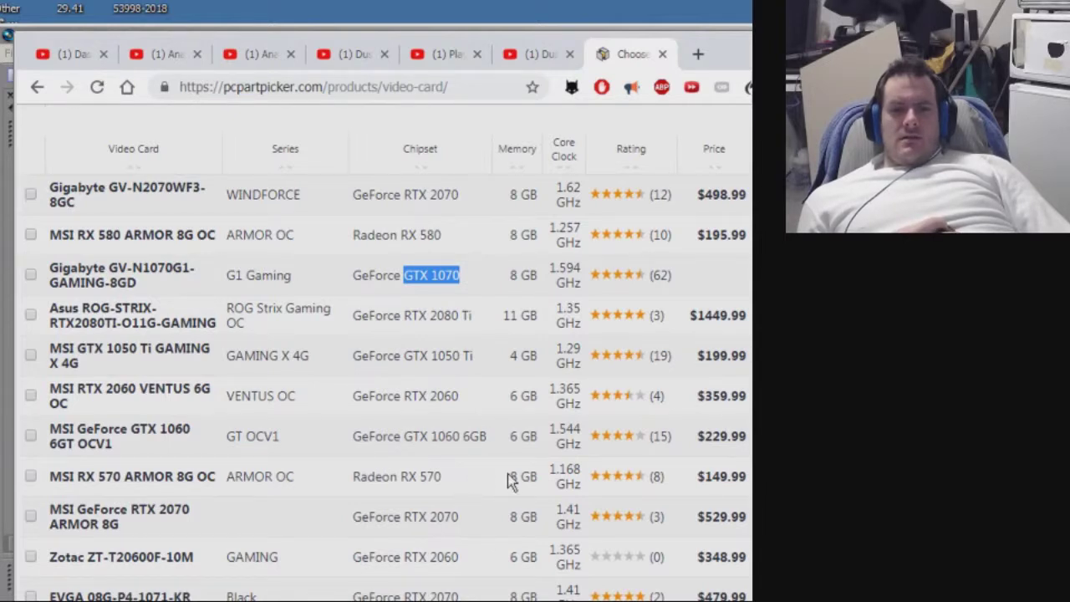
drag(751, 476, 53, 470)
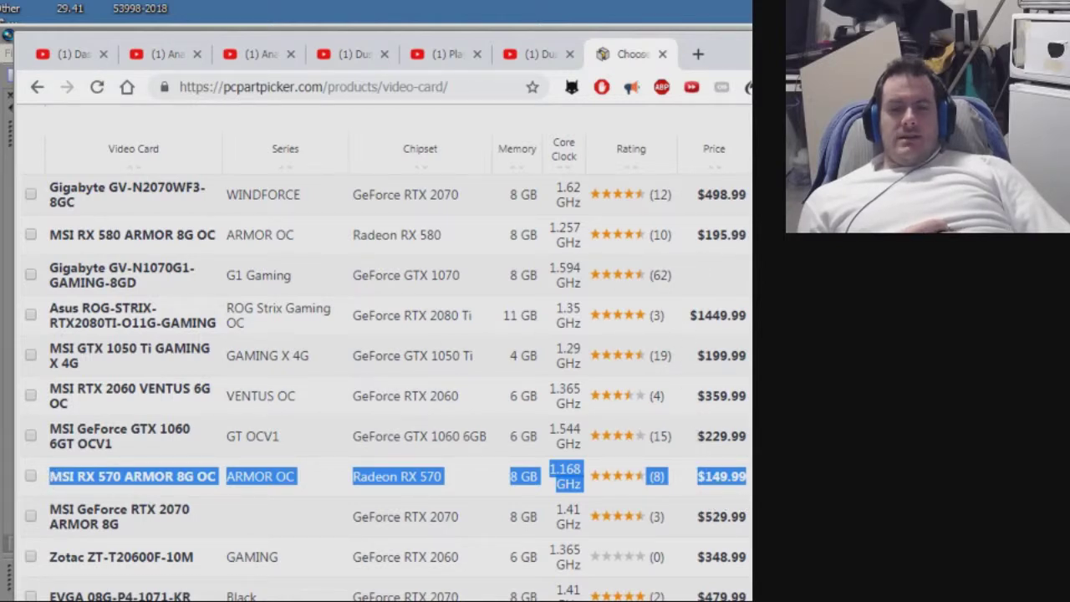
drag(749, 476, 51, 475)
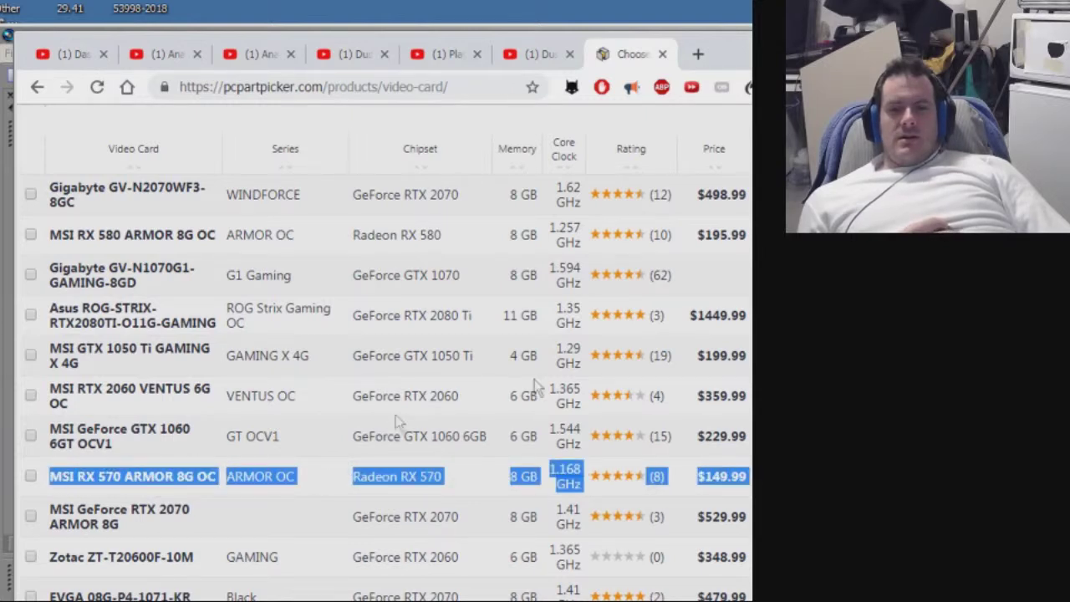
drag(750, 234, 131, 245)
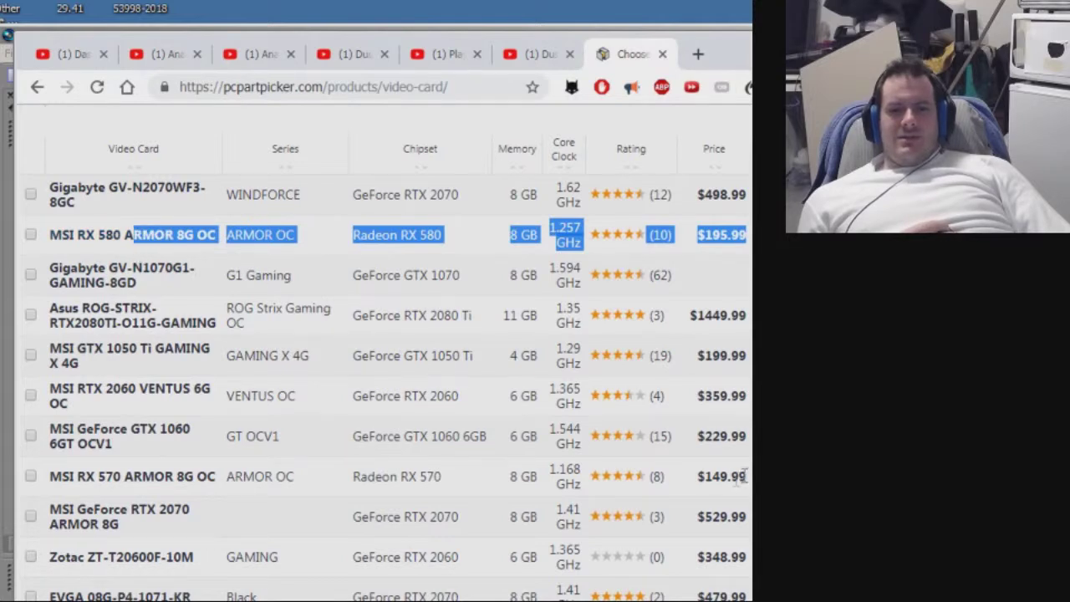
drag(750, 481, 77, 475)
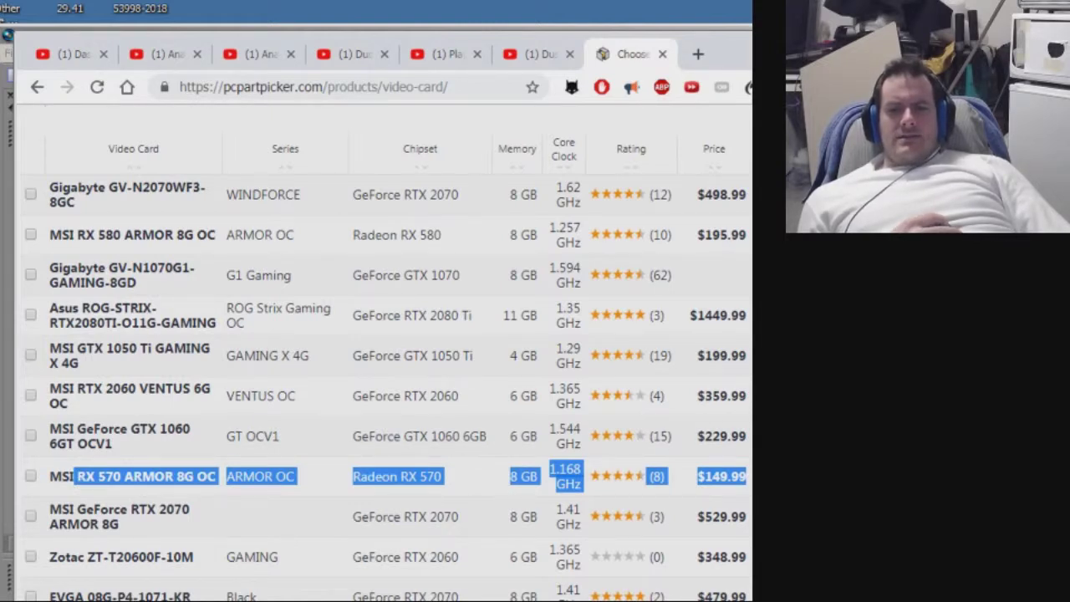
key(alt+Tab)
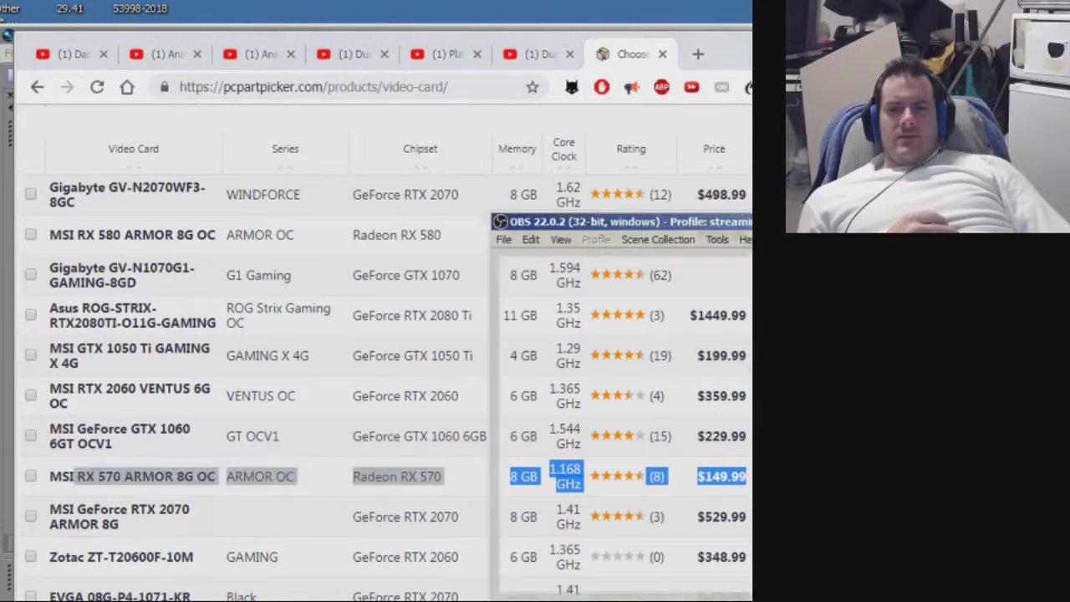